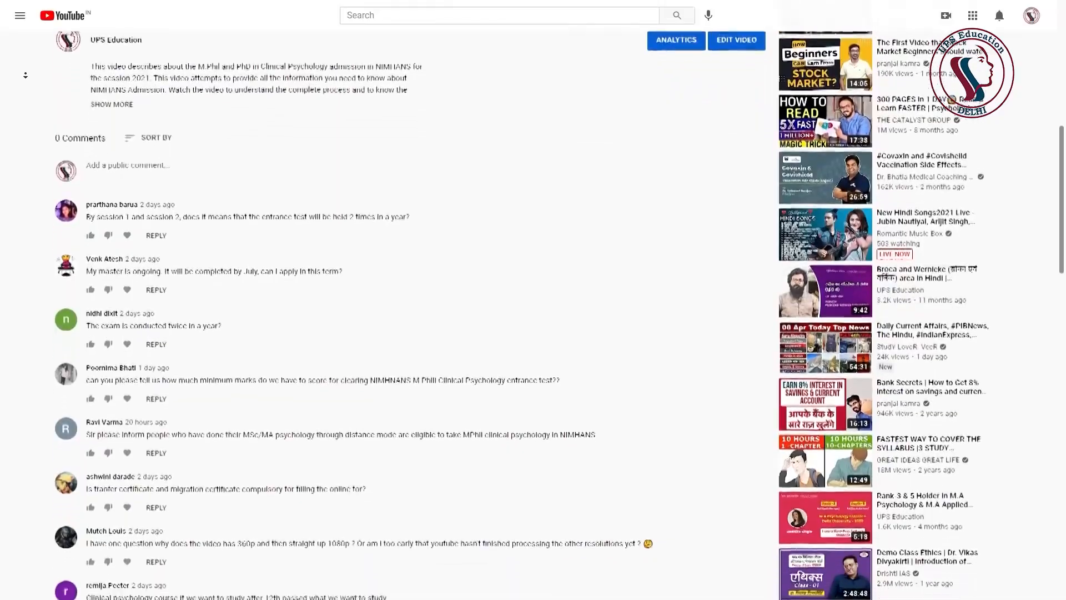
# - Scroll through the viewers' admission questions in the NIMHANS video's comments section
pyautogui.scroll(-3, 25, 75)
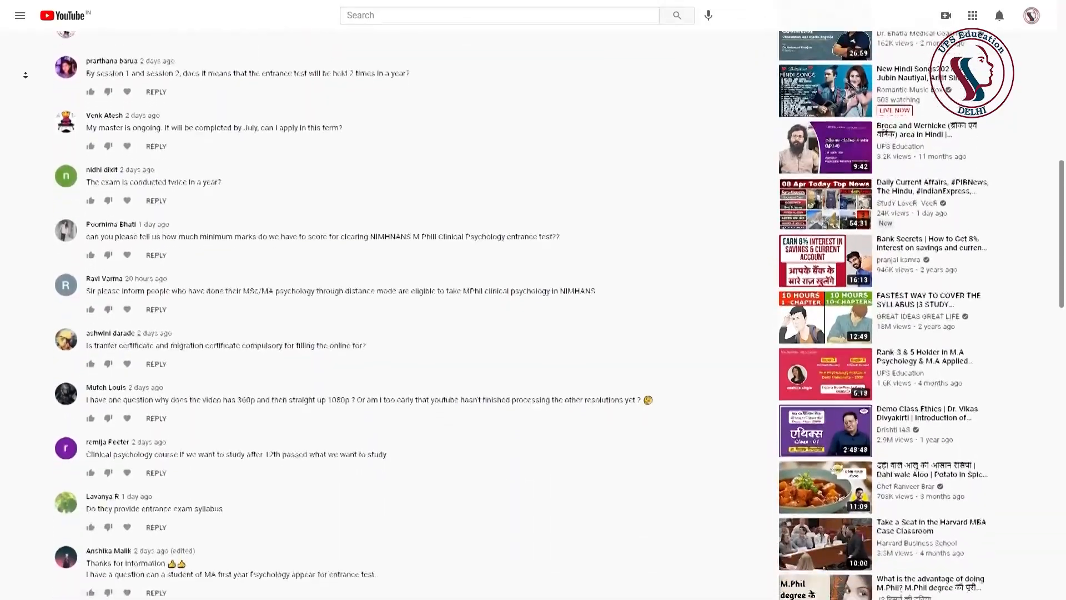
pyautogui.scroll(-3, 26, 75)
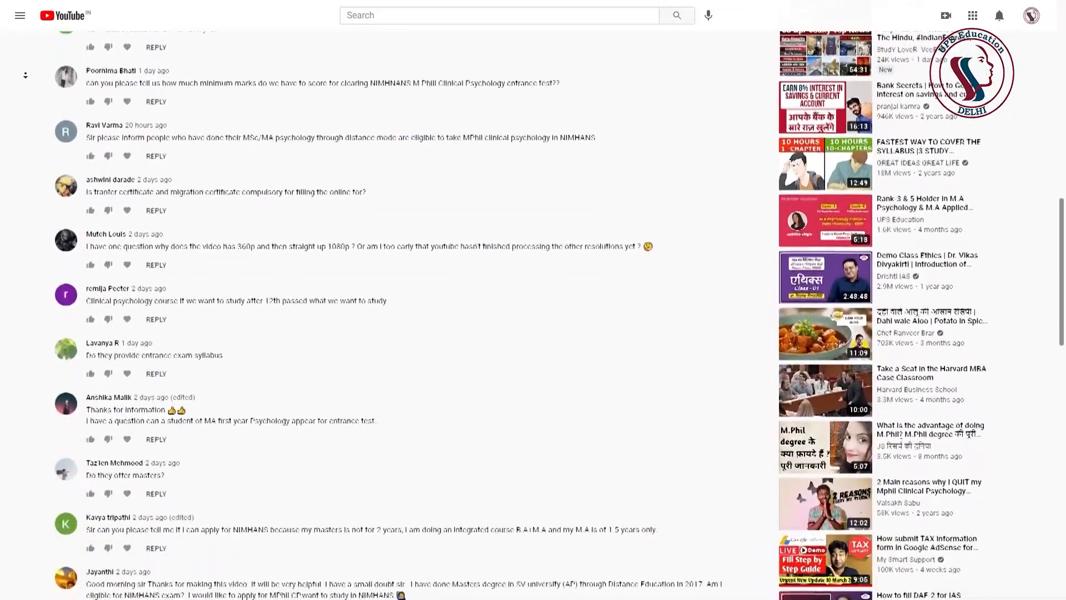
pyautogui.scroll(-3, 26, 75)
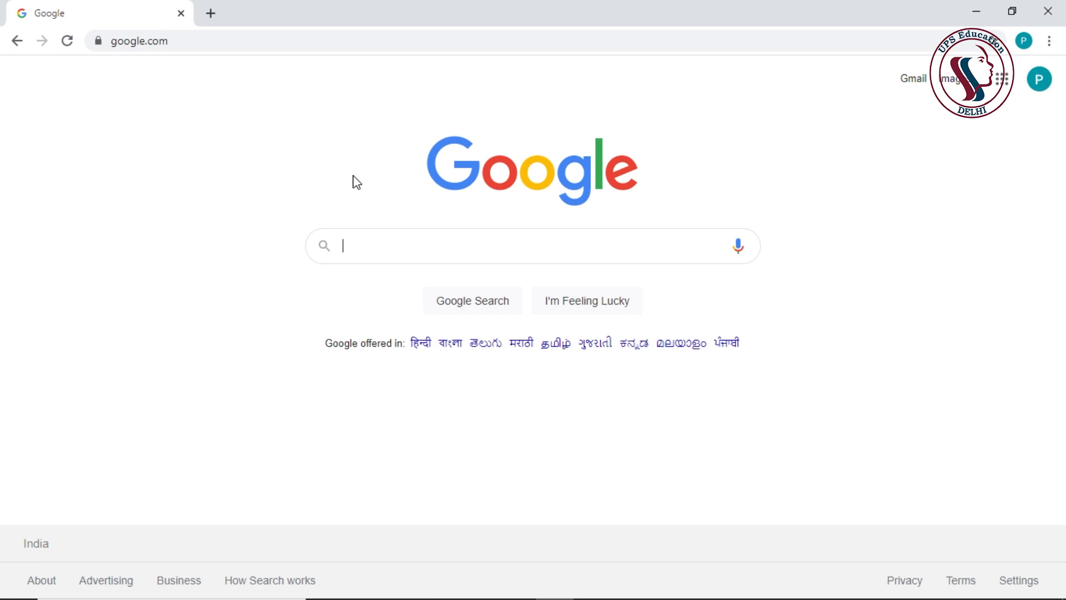
# - Search Google for 'upseducation' and open the UPS Education website from the results
pyautogui.write('upseducation')
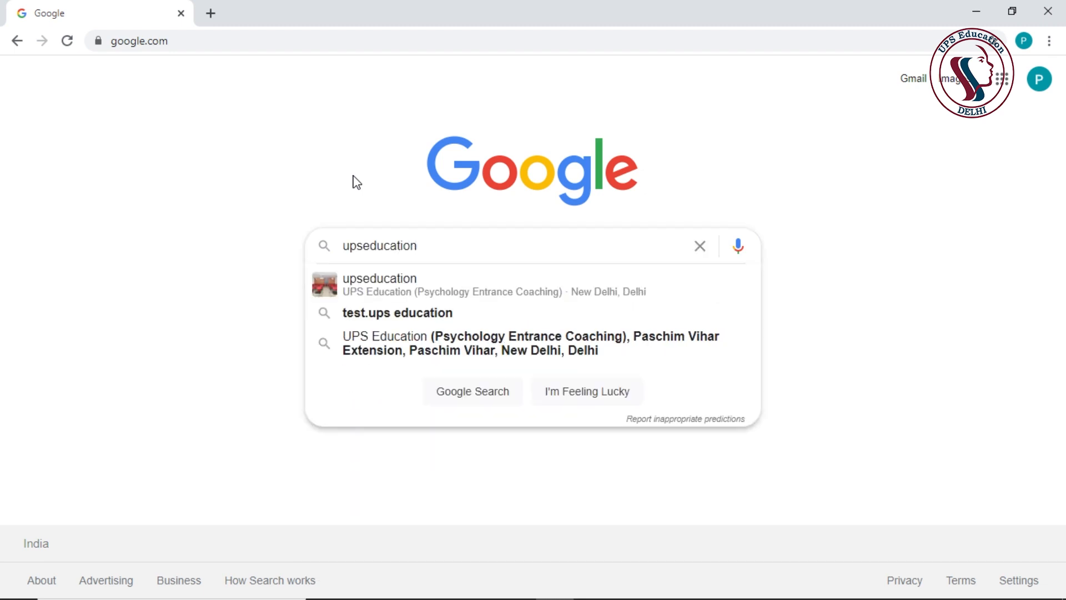
pyautogui.press('Return')
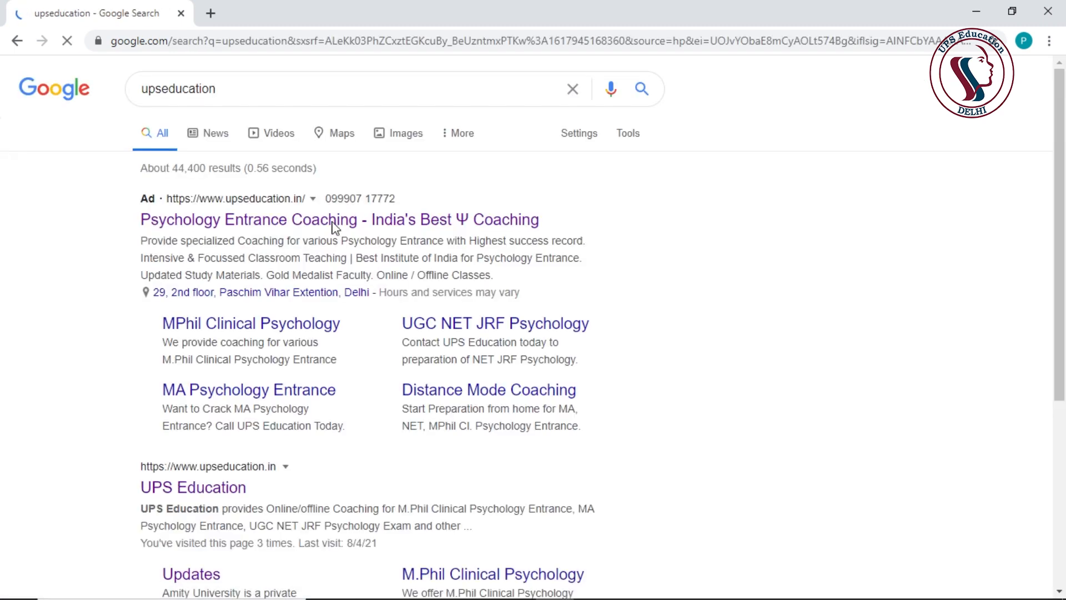
pyautogui.scroll(-3, 293, 402)
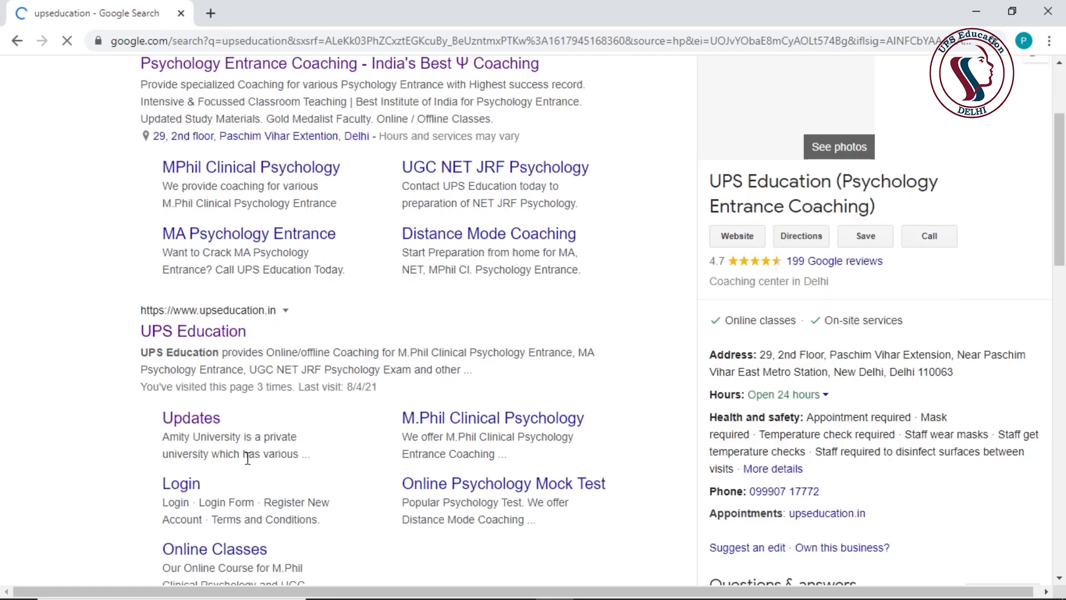
pyautogui.click(227, 336)
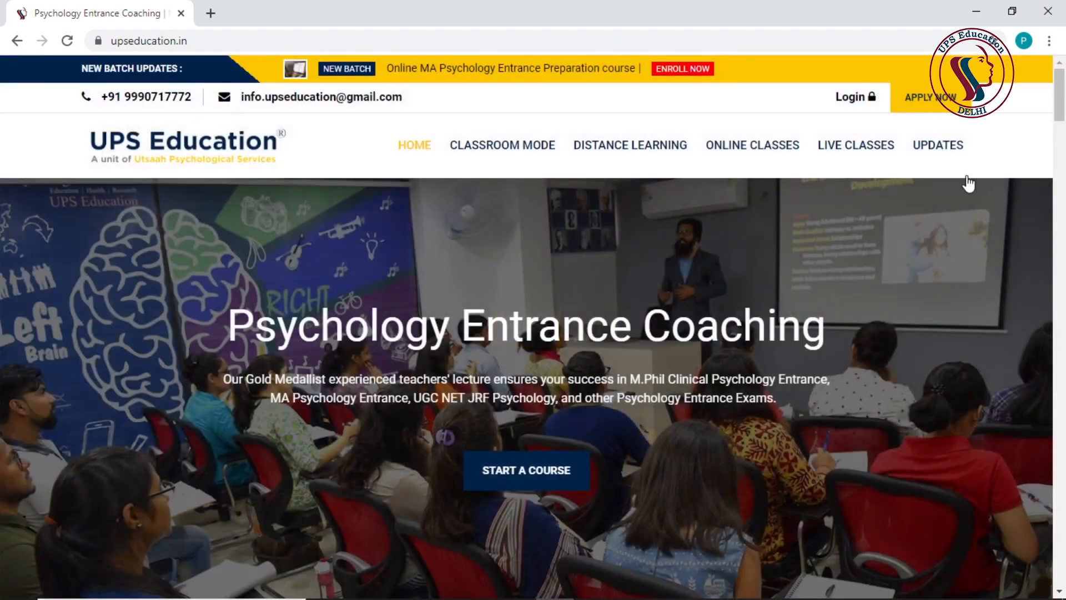
# - Open the NIMHANS M.Phil Admission 2021 post from the UPDATES page
pyautogui.click(950, 150)
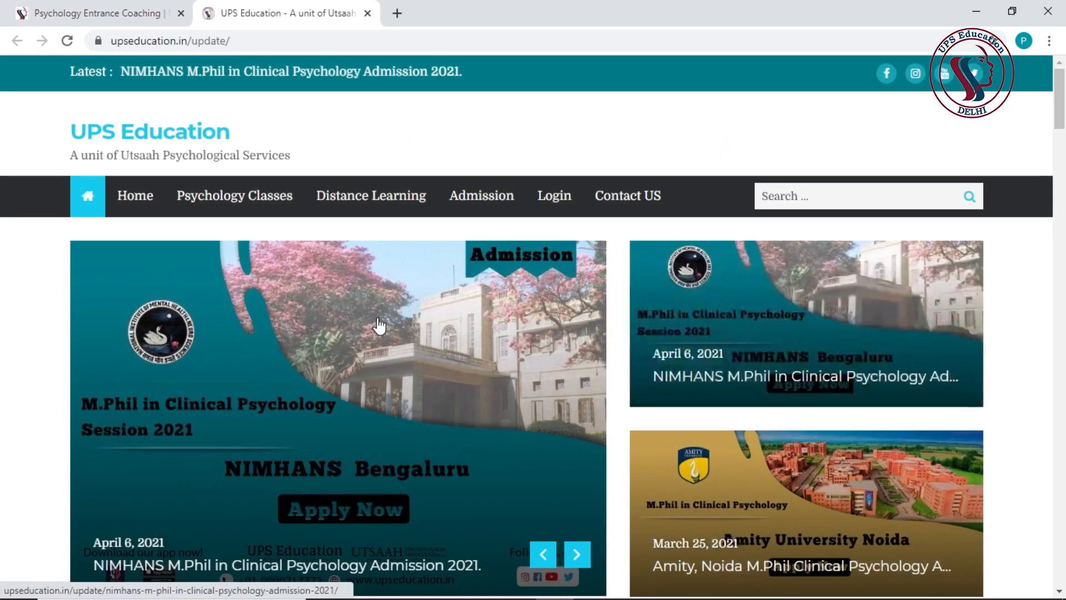
pyautogui.scroll(-8, 377, 326)
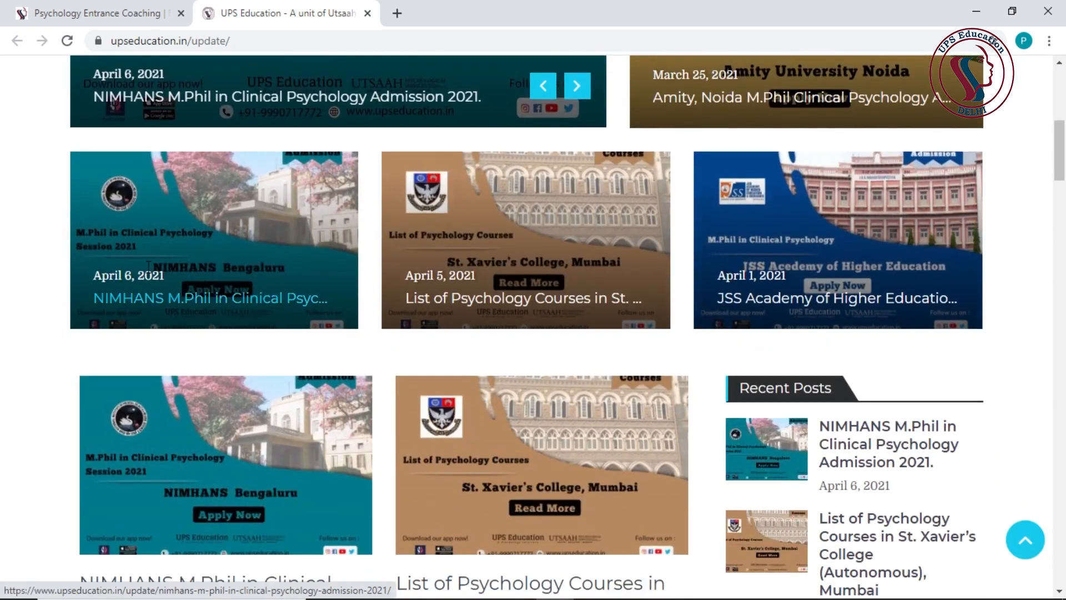
pyautogui.scroll(-3, 188, 467)
pyautogui.click(214, 351)
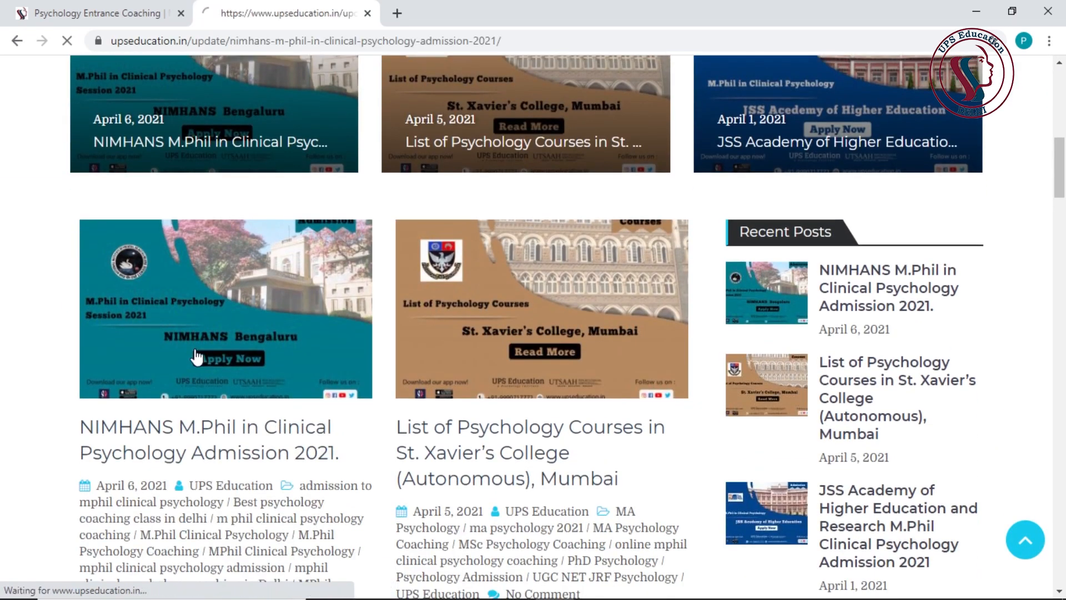
# - Follow the post's 'Click here' apply link to the NIMHANS online application page
pyautogui.scroll(-5, 214, 351)
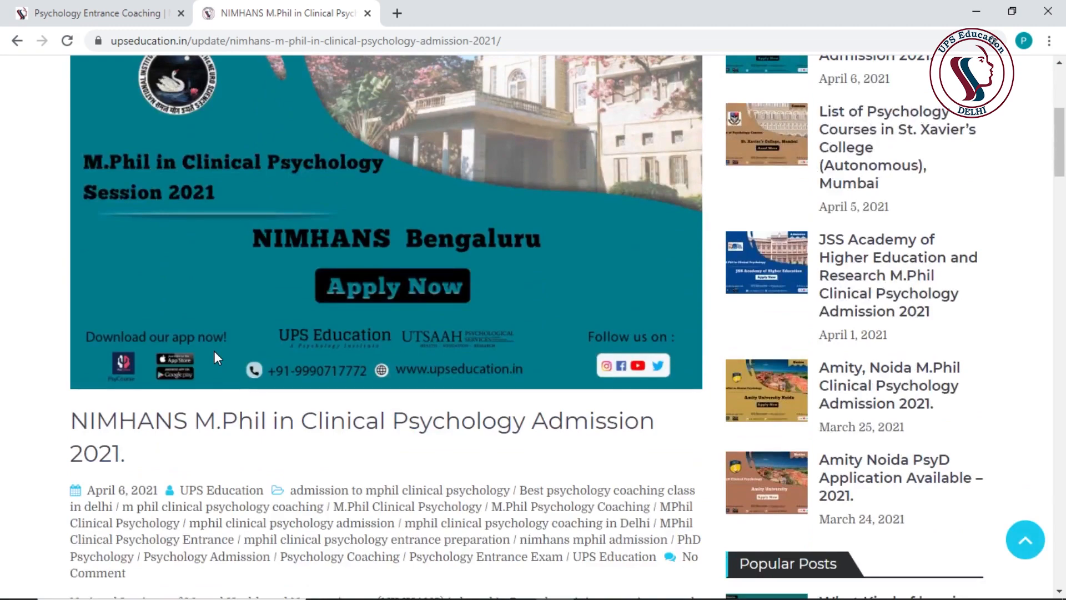
pyautogui.scroll(-4, 215, 351)
pyautogui.scroll(-3, 218, 359)
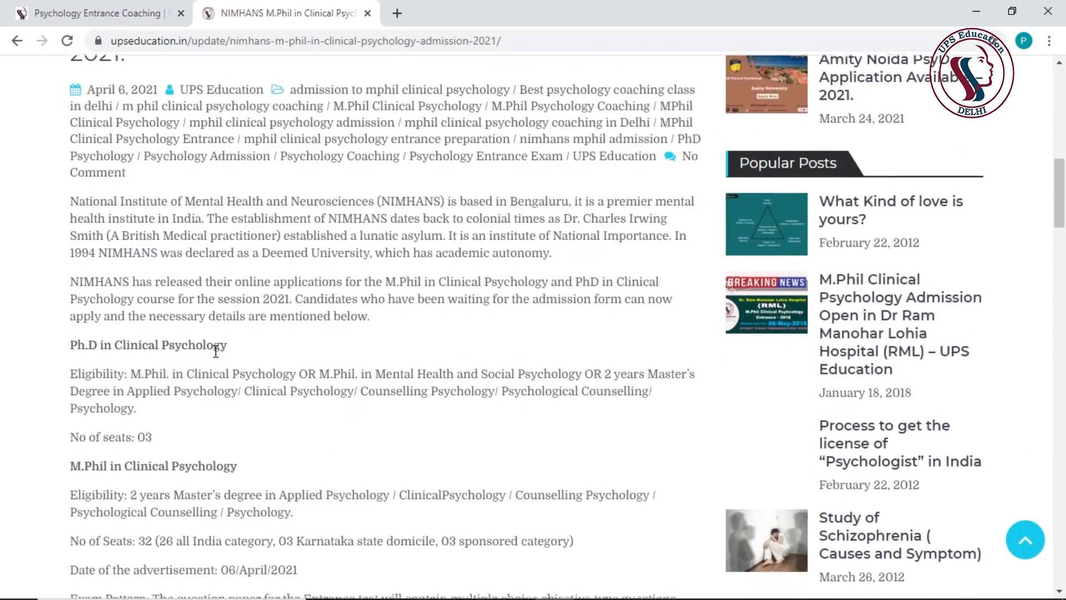
pyautogui.scroll(-7, 216, 356)
pyautogui.scroll(-1, 216, 352)
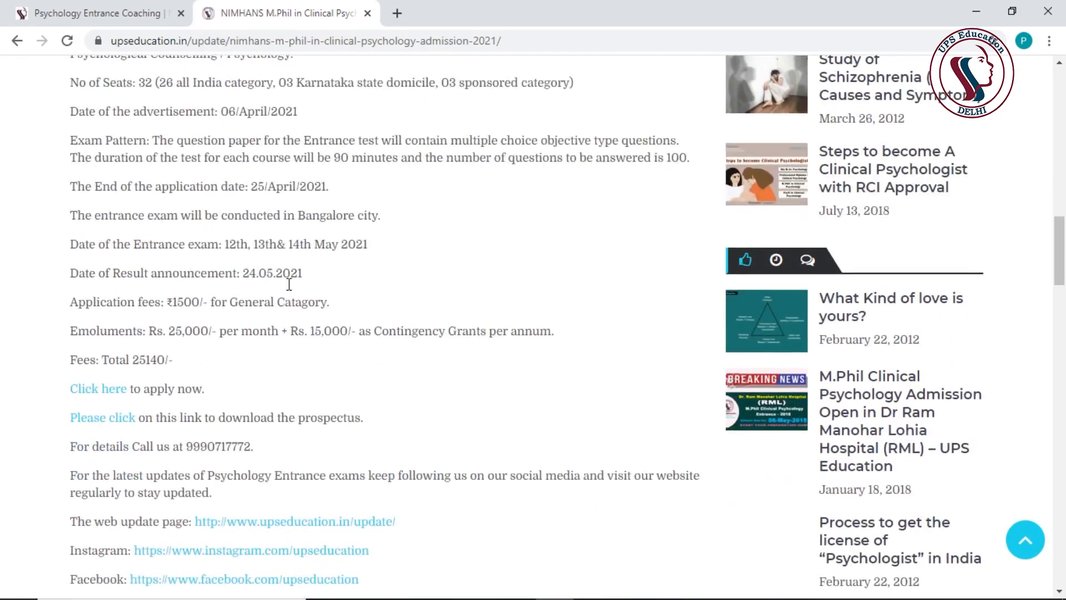
pyautogui.scroll(-1, 289, 285)
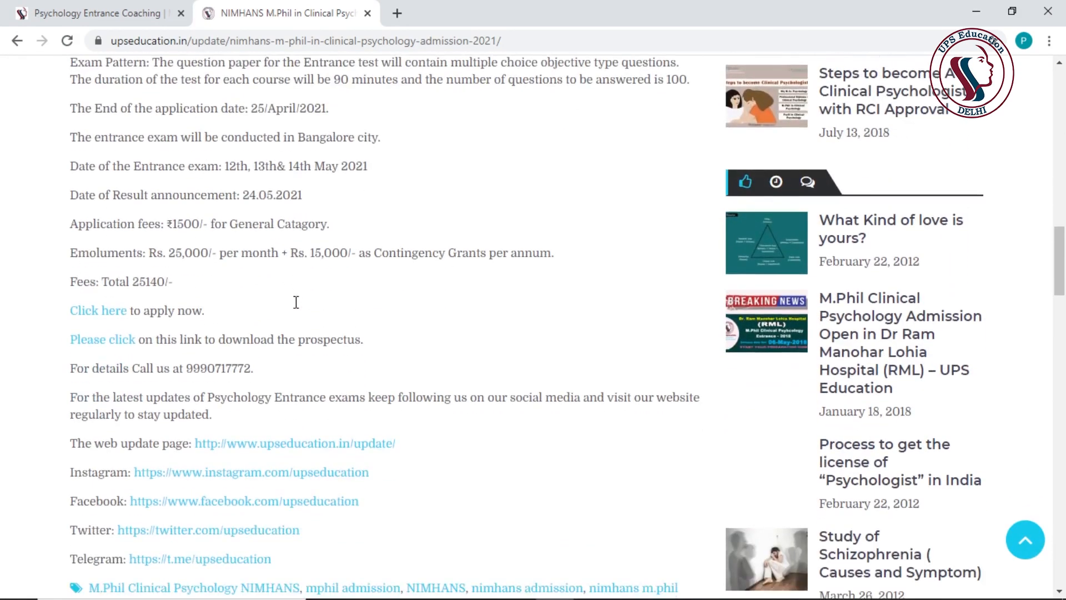
pyautogui.click(108, 318)
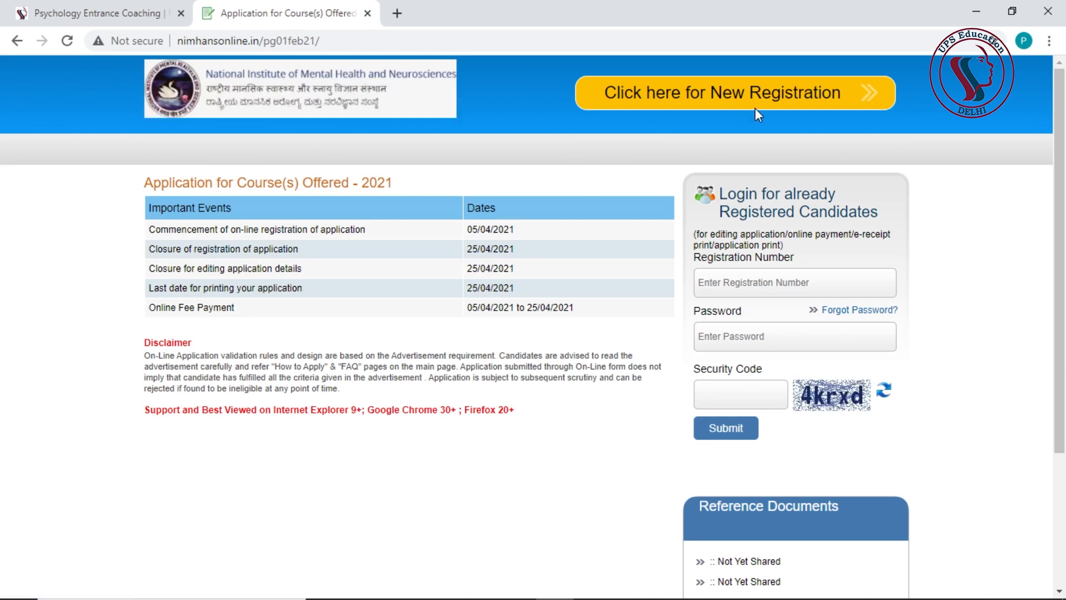
# - Start a new registration and enter the applicant's full name and its confirmation
pyautogui.click(739, 106)
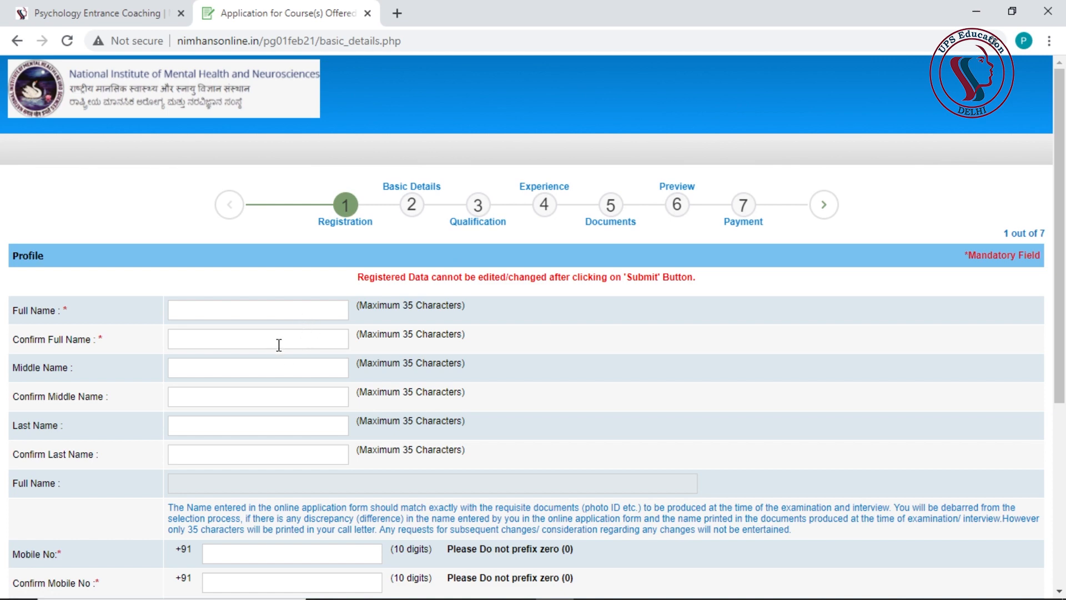
pyautogui.scroll(-4, 305, 385)
pyautogui.scroll(-2, 316, 400)
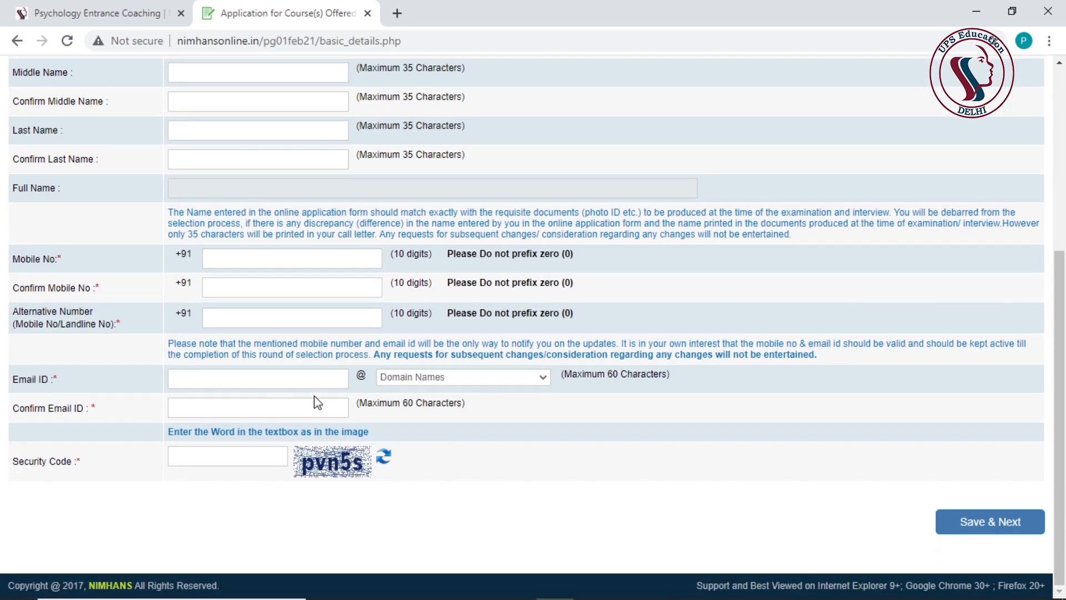
pyautogui.scroll(6, 314, 398)
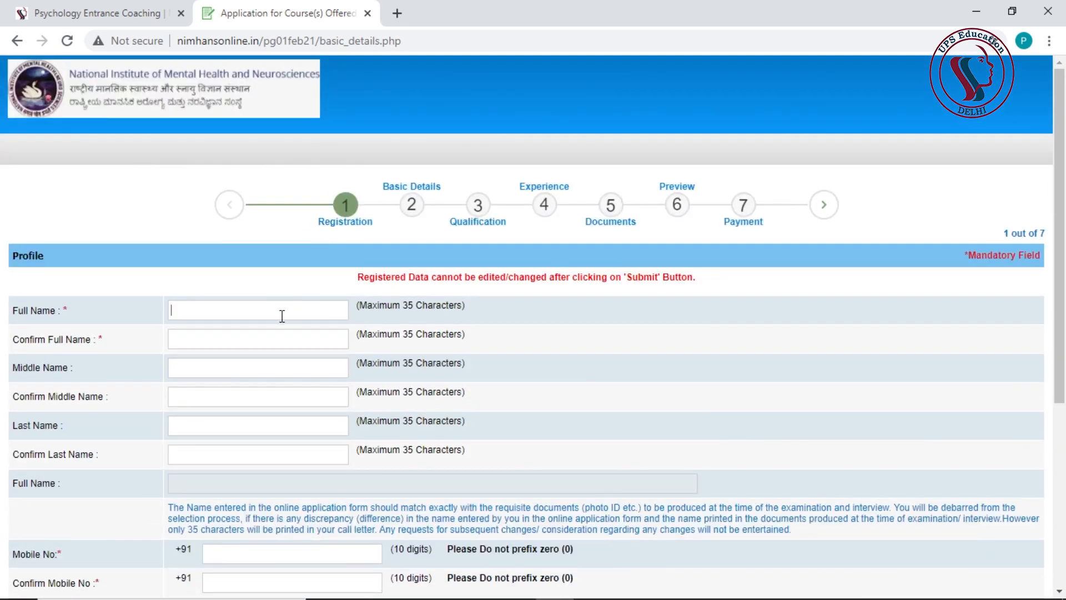
pyautogui.press('Tab')
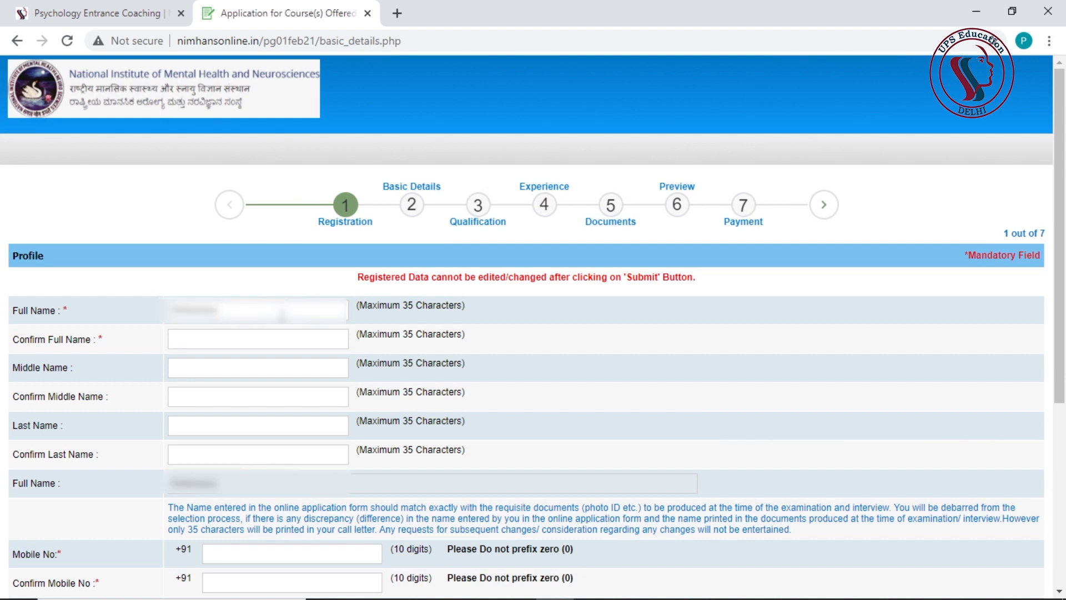
pyautogui.press('Tab')
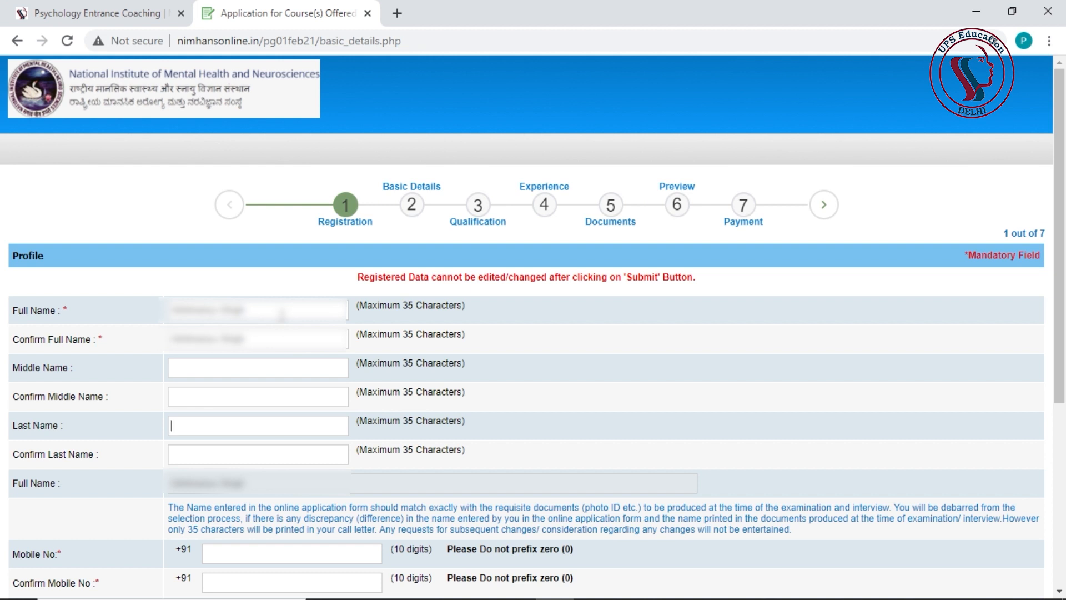
# - Enter the applicant's mobile number and alternative contact number
pyautogui.scroll(-4, 345, 393)
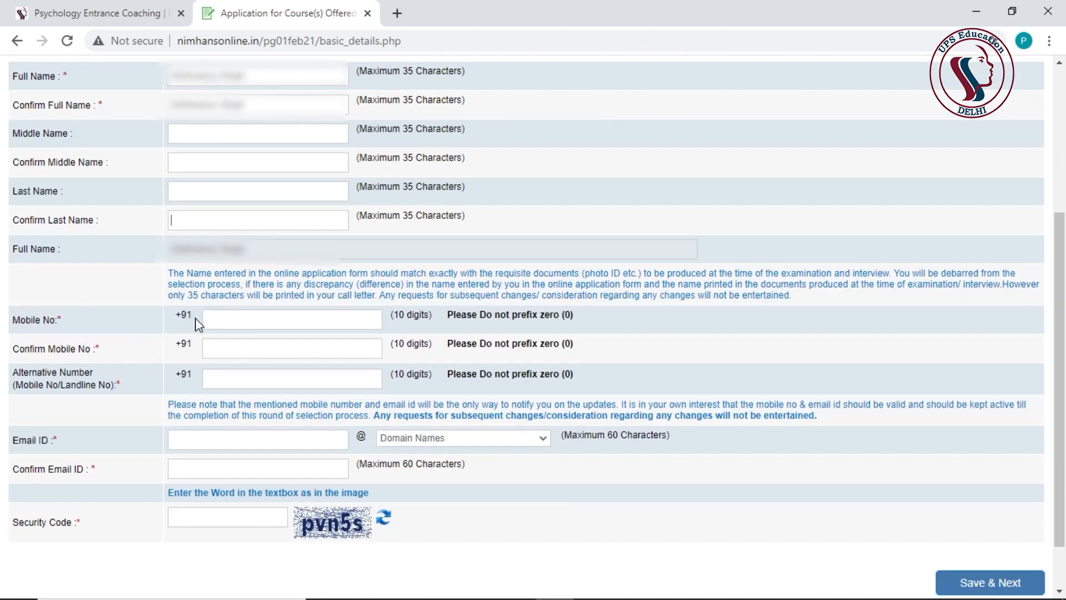
pyautogui.click(238, 314)
pyautogui.click(305, 347)
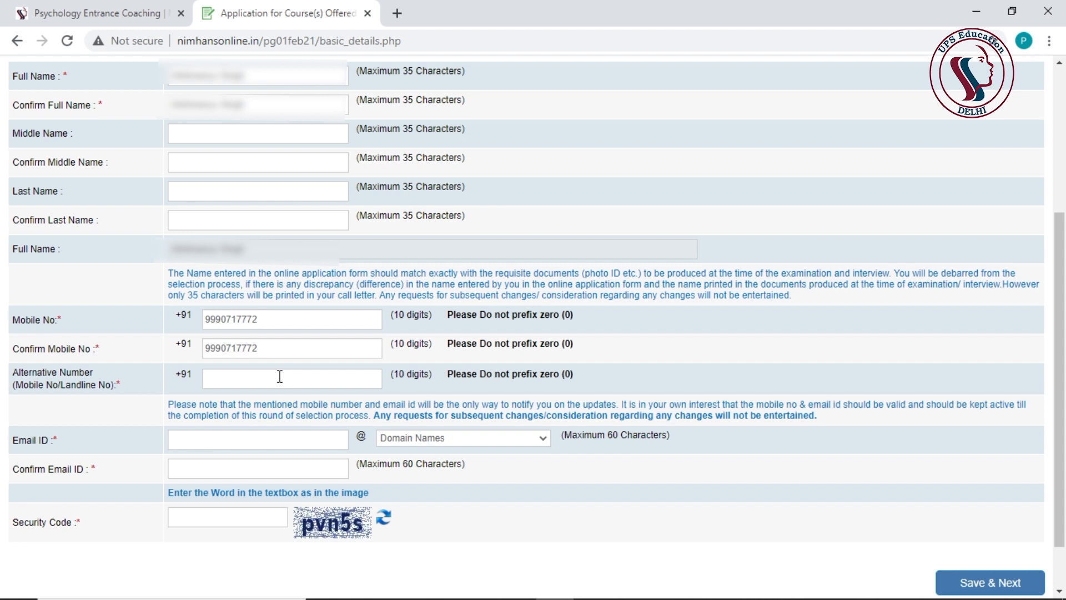
pyautogui.click(280, 376)
pyautogui.write('9')
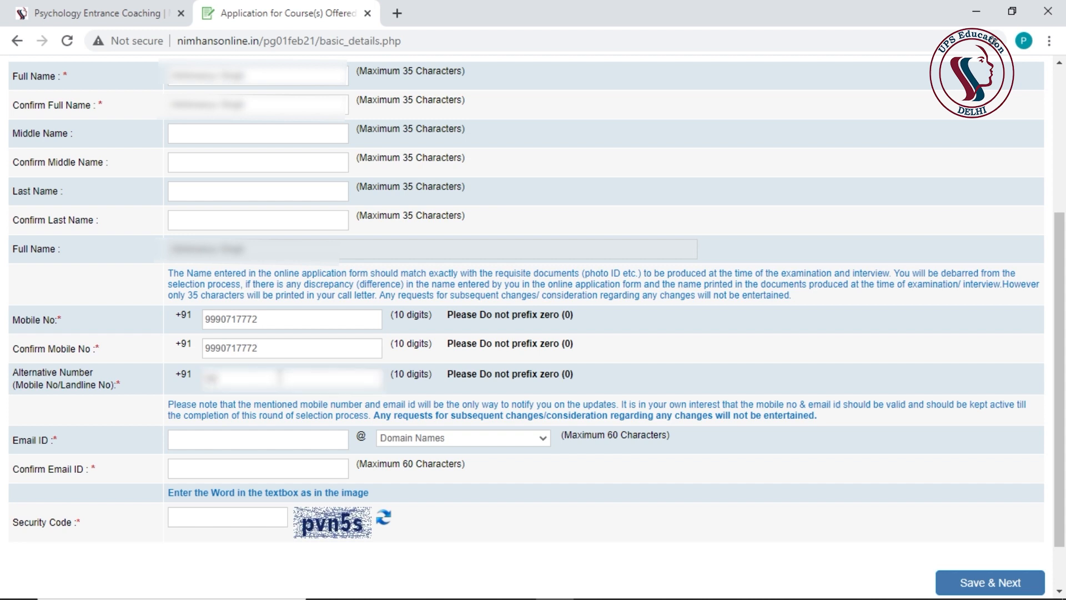
pyautogui.write('990717')
# - Enter the e-mail with gmail.com domain, confirm it, fill the security code and save
pyautogui.scroll(-1, 231, 383)
pyautogui.click(228, 378)
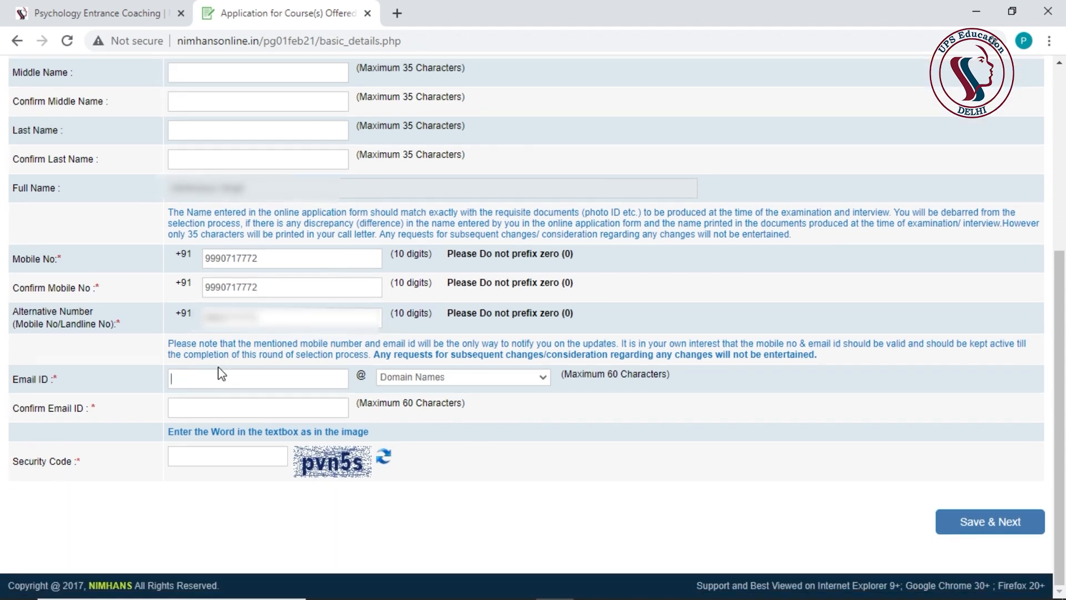
pyautogui.click(439, 377)
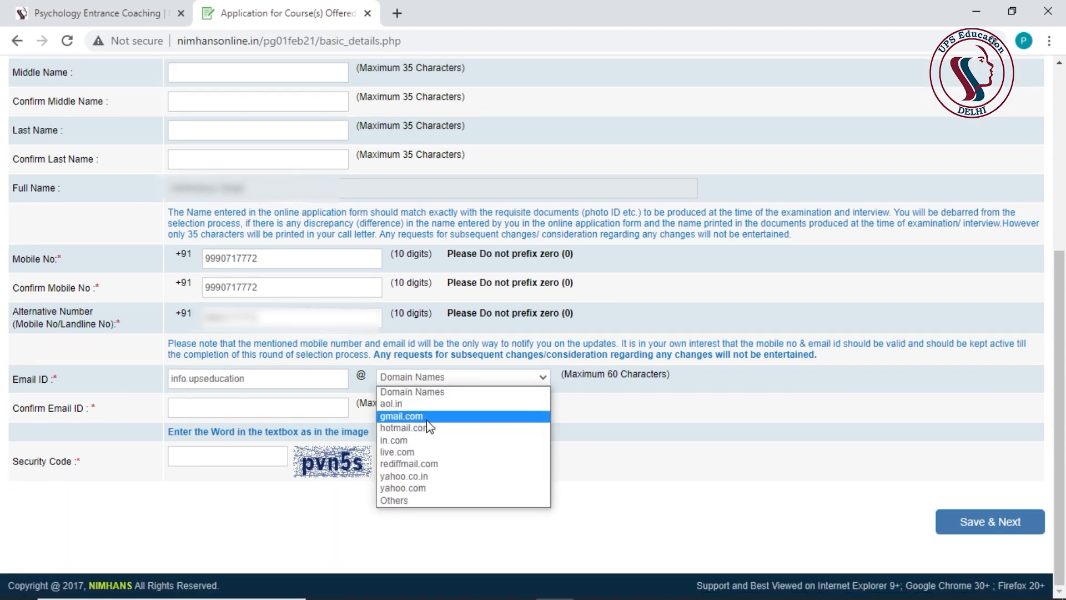
pyautogui.click(416, 418)
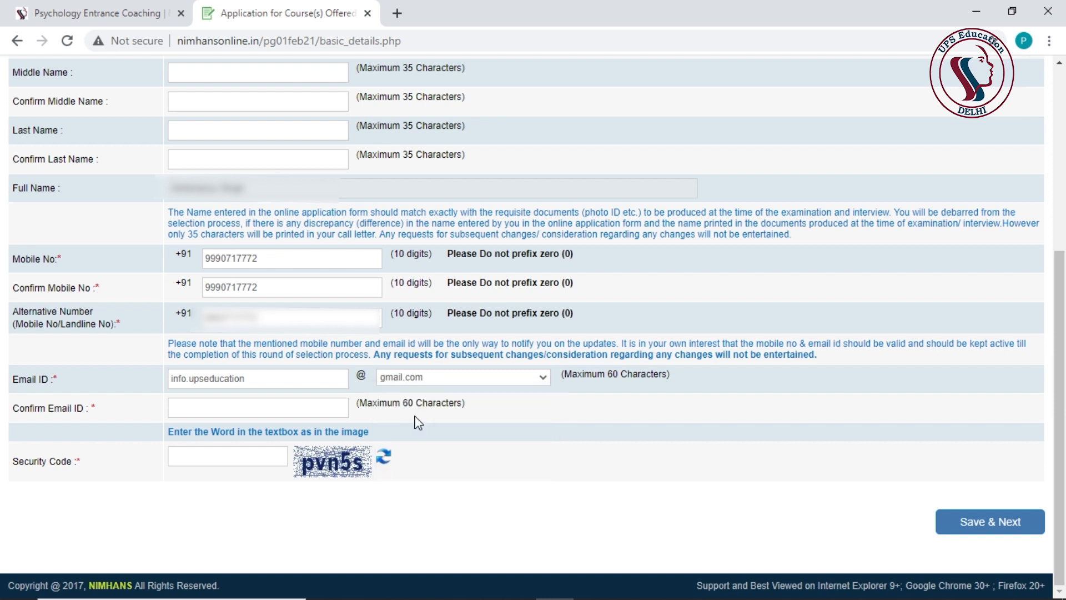
pyautogui.click(231, 410)
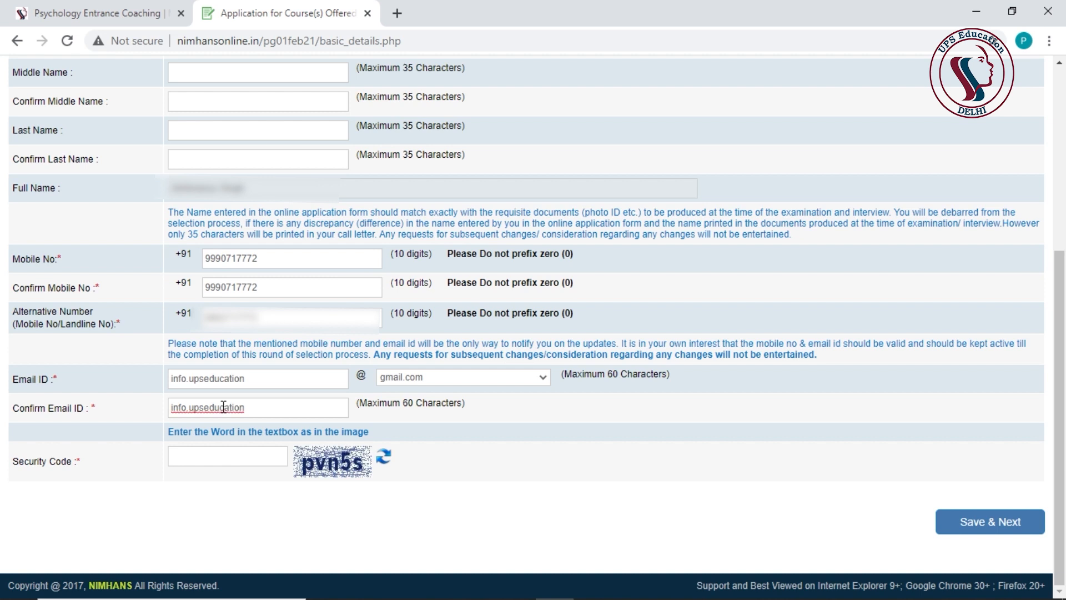
pyautogui.click(220, 451)
pyautogui.write('pvn5s')
pyautogui.click(956, 522)
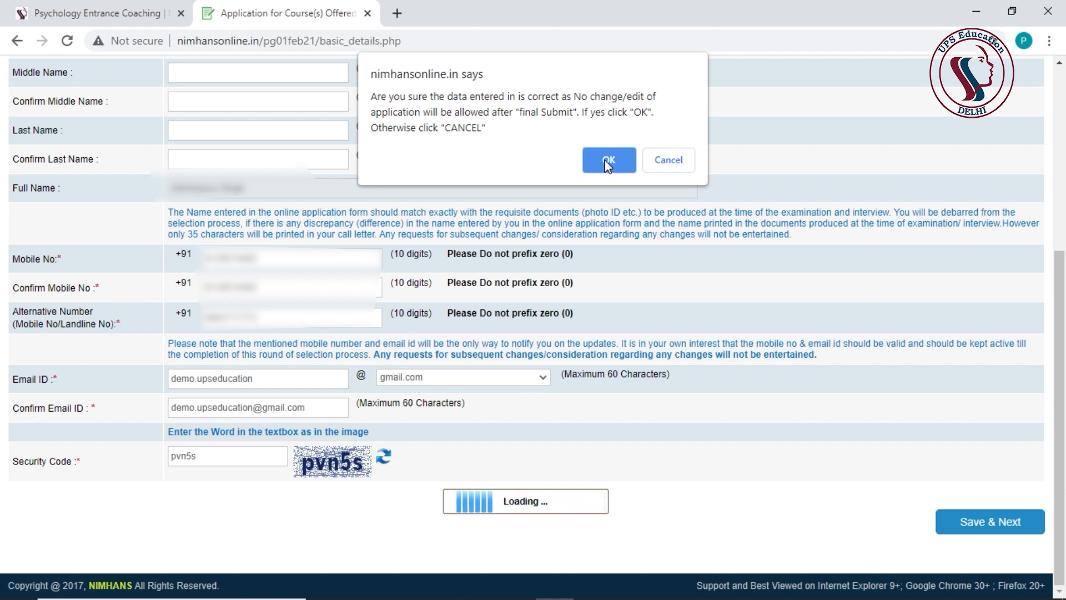
# - Confirm the entered data is final and continue past the provisional registration notice
pyautogui.click(608, 162)
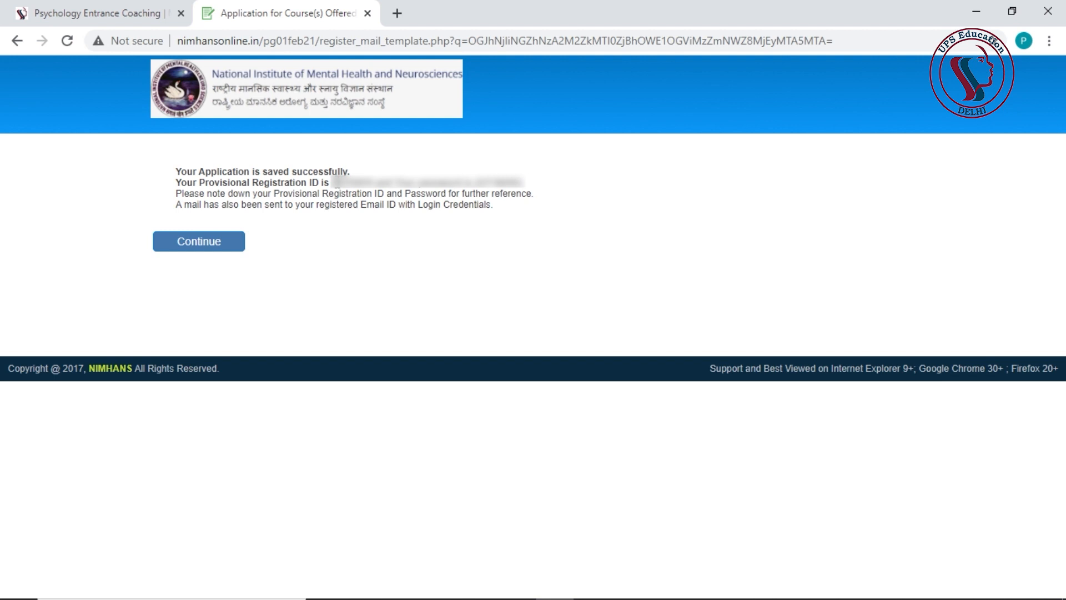
pyautogui.click(217, 244)
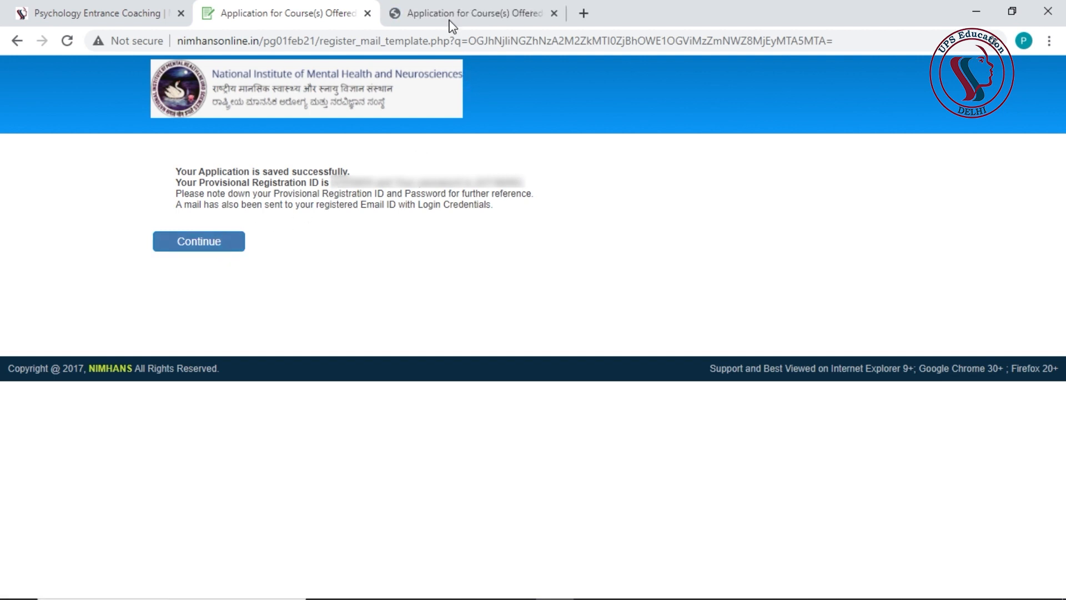
# - Log in with registration number, password and security code, then proceed to Basic Details
pyautogui.click(448, 20)
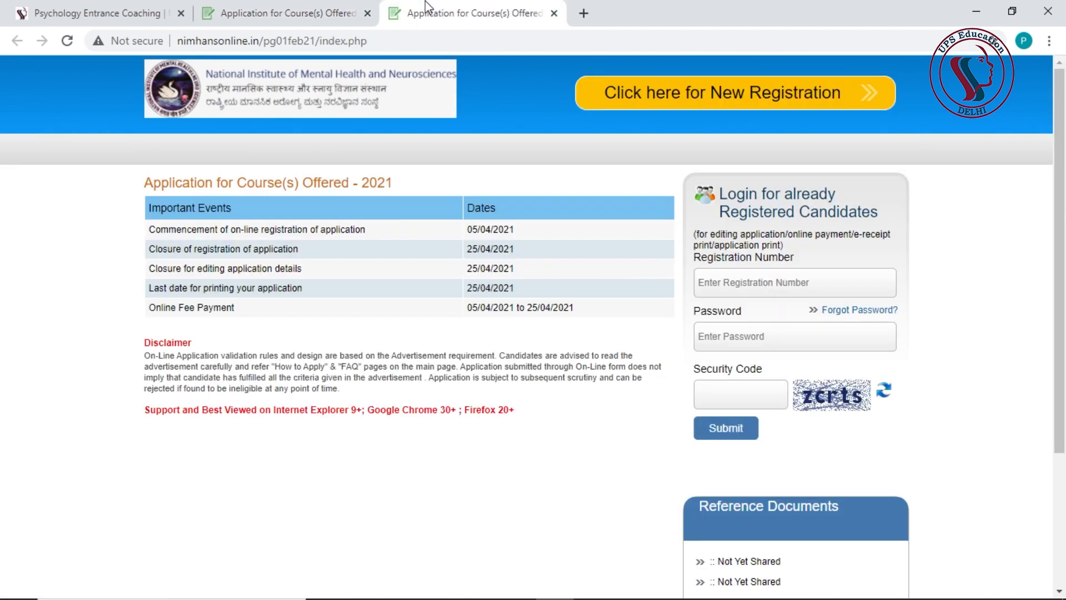
pyautogui.click(756, 287)
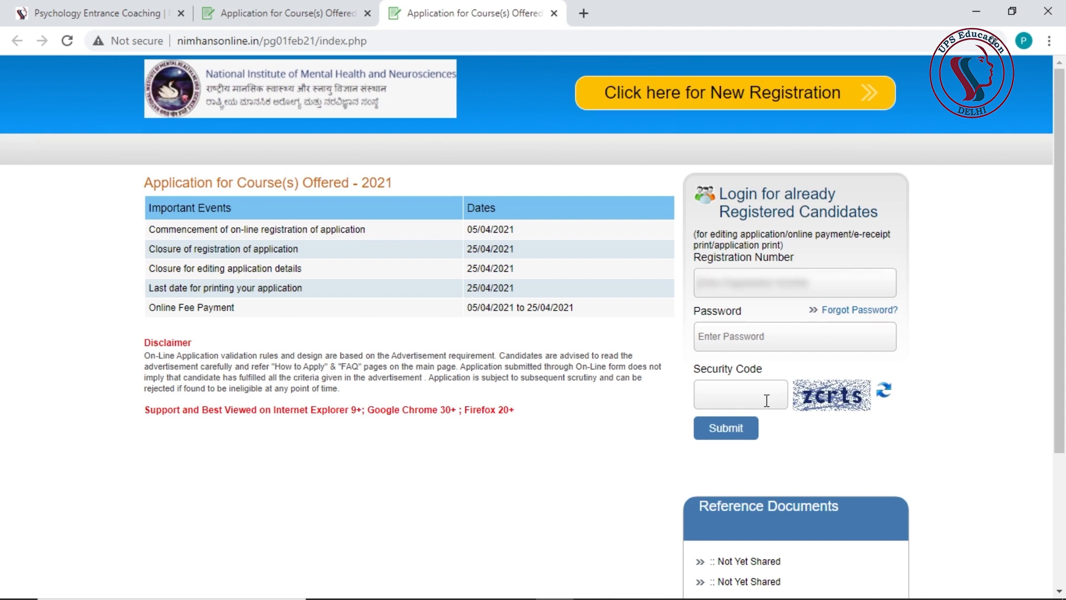
pyautogui.press('Tab')
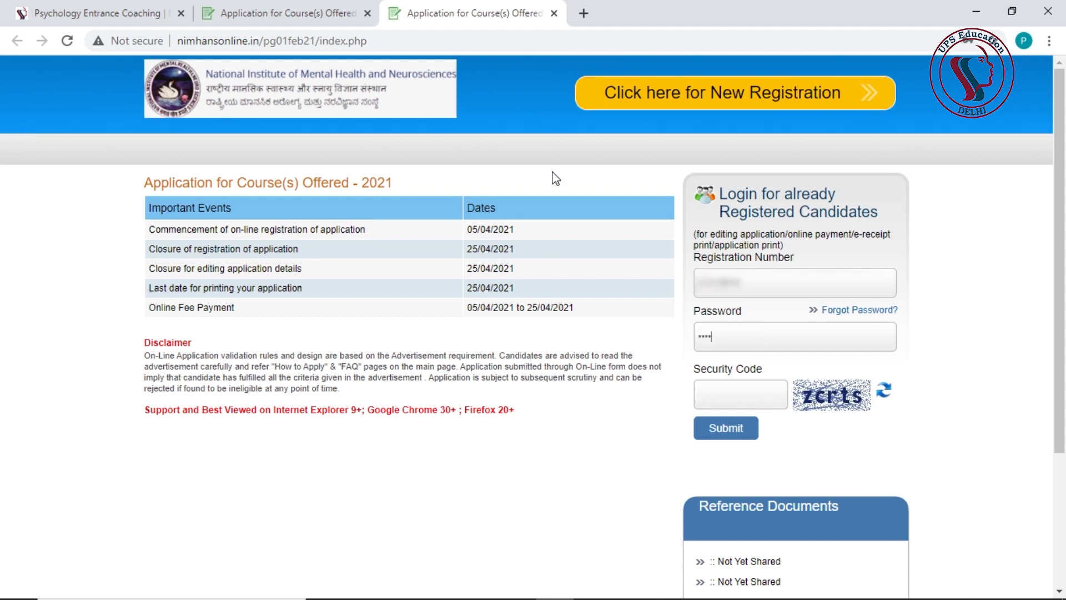
pyautogui.click(736, 398)
pyautogui.write('zcrts')
pyautogui.click(729, 432)
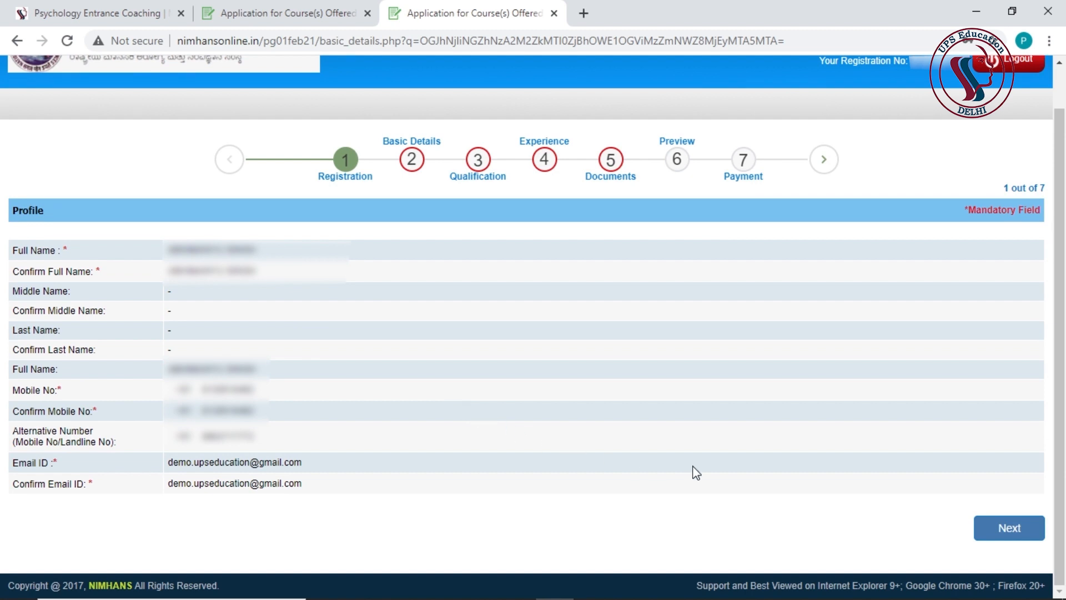
pyautogui.click(976, 519)
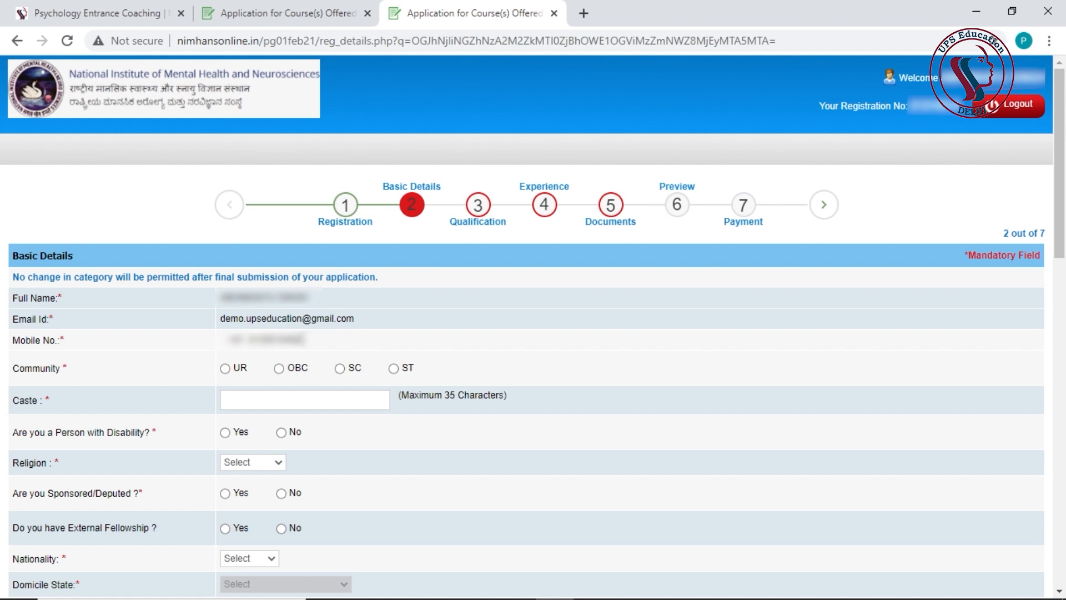
# - Set community to UR, caste to Hindu, and answer No to disability
pyautogui.scroll(-1, 303, 338)
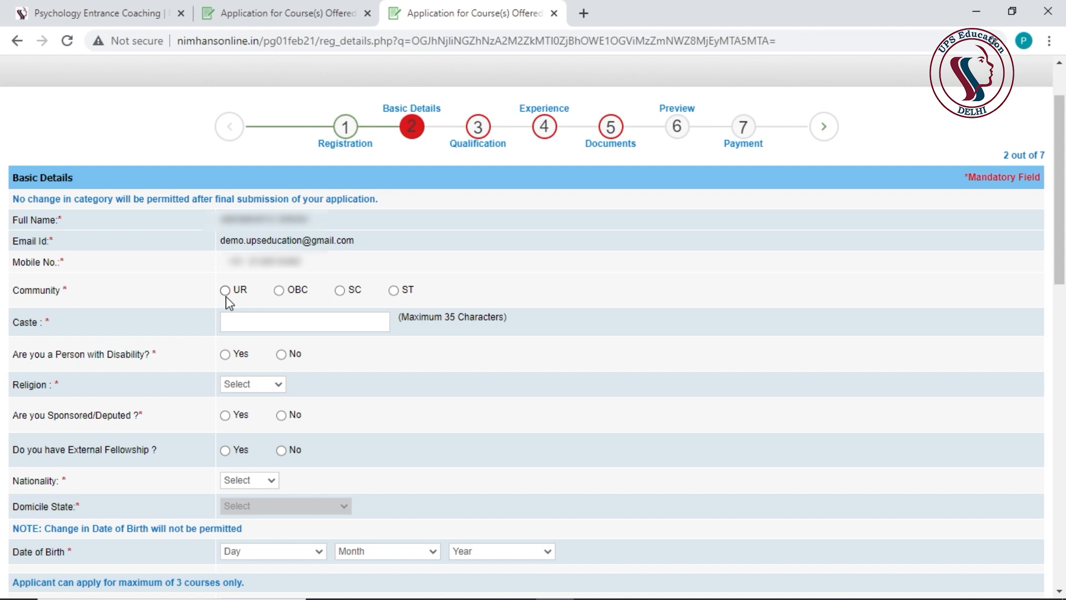
pyautogui.click(226, 292)
pyautogui.click(670, 144)
pyautogui.scroll(-1, 704, 388)
pyautogui.click(336, 239)
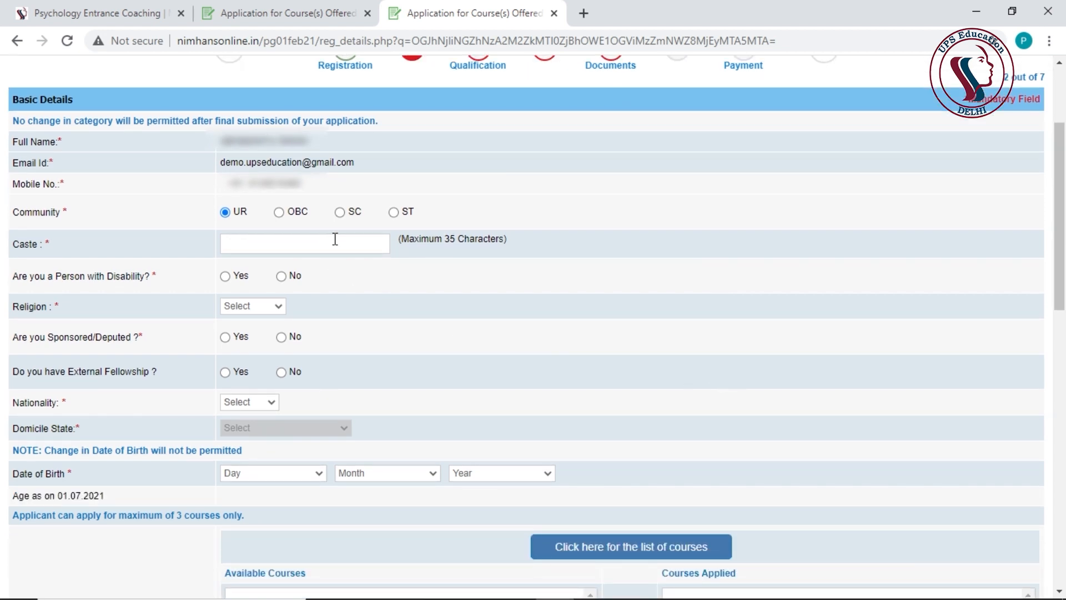
pyautogui.write('Hindu')
pyautogui.click(282, 277)
# - Choose Hindu as religion and answer No to sponsorship and external fellowship
pyautogui.scroll(-1, 300, 294)
pyautogui.click(266, 229)
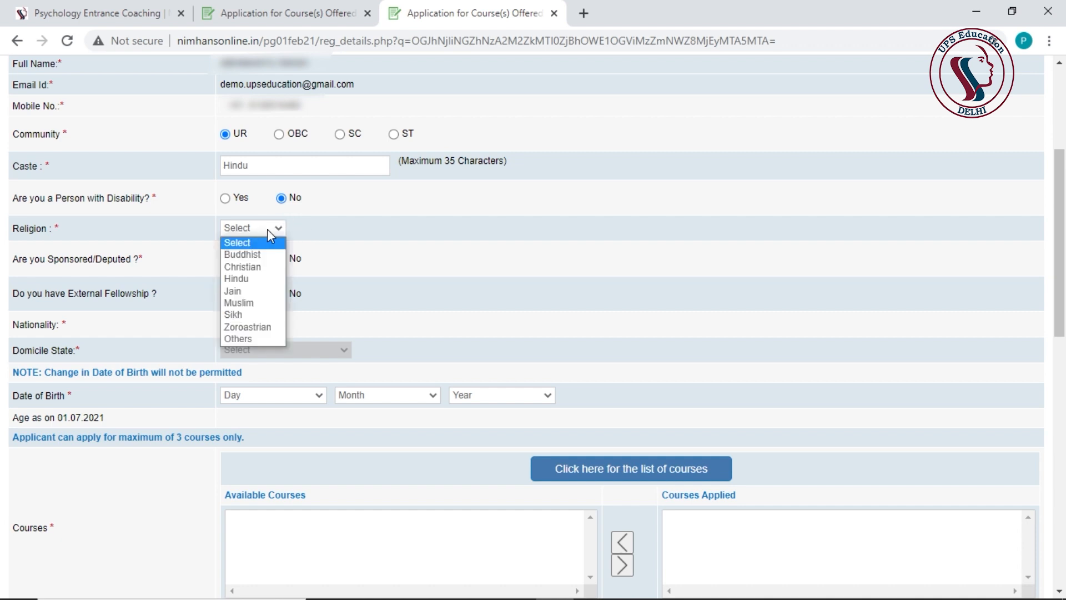
pyautogui.click(244, 278)
pyautogui.scroll(-1, 244, 278)
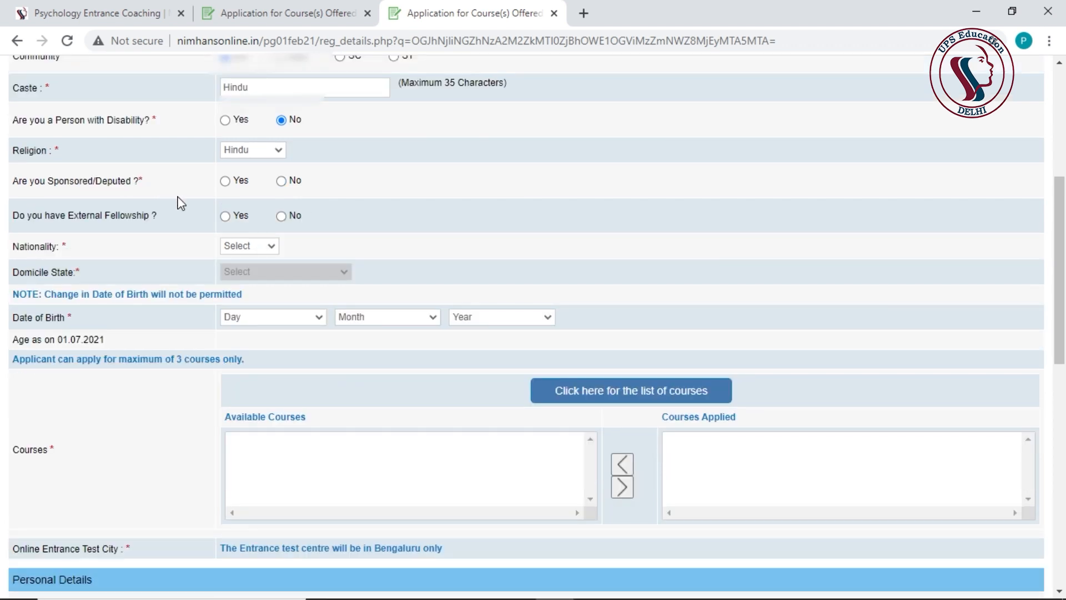
pyautogui.scroll(1, 244, 263)
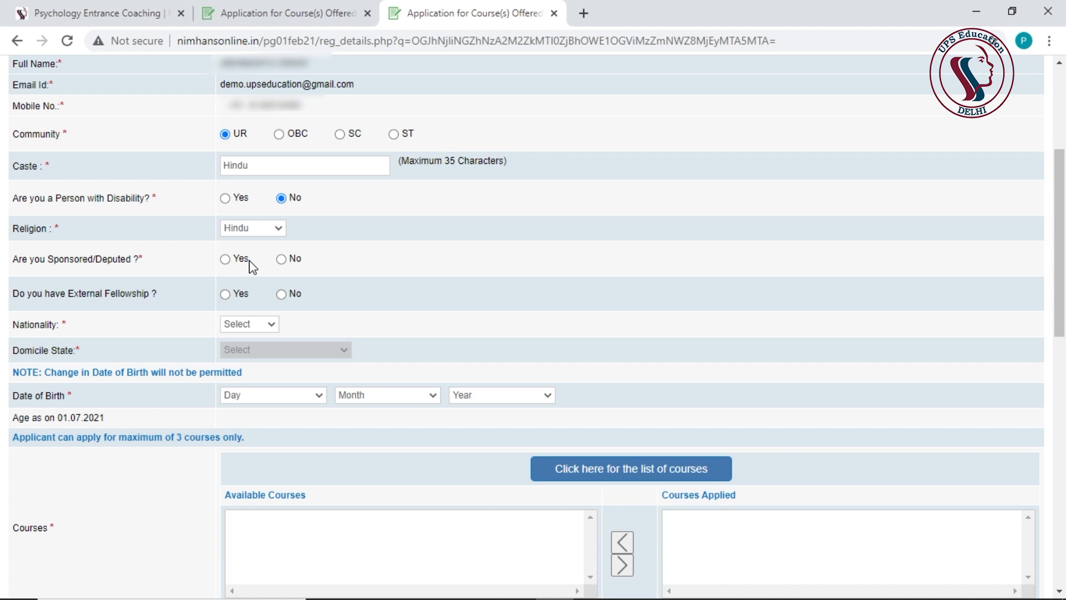
pyautogui.click(283, 261)
pyautogui.scroll(-2, 494, 269)
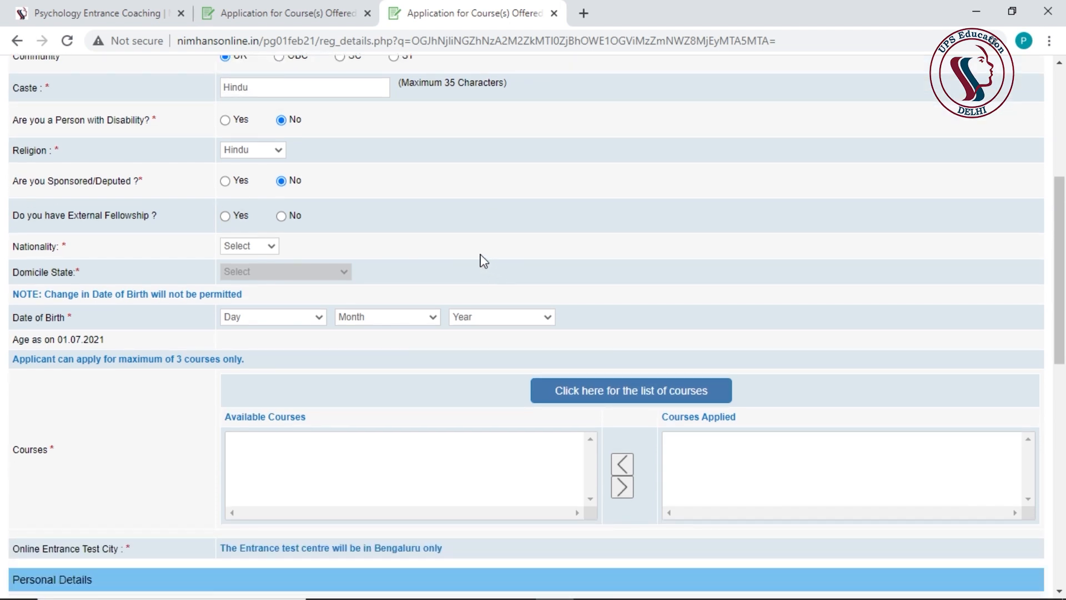
pyautogui.click(282, 216)
# - Set nationality to Indian and domicile state to DELHI
pyautogui.click(268, 250)
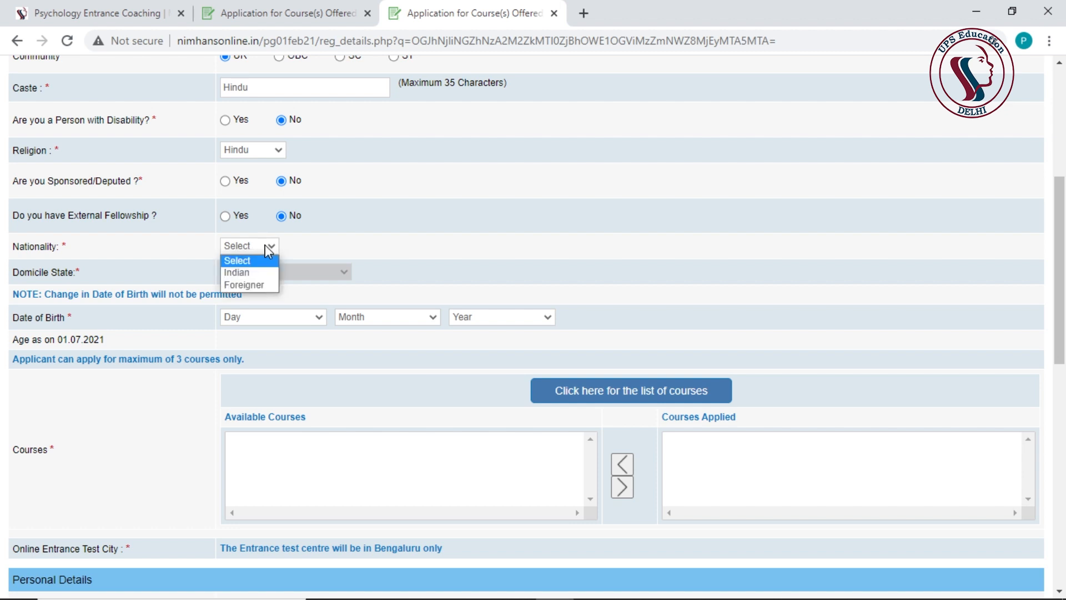
pyautogui.click(262, 272)
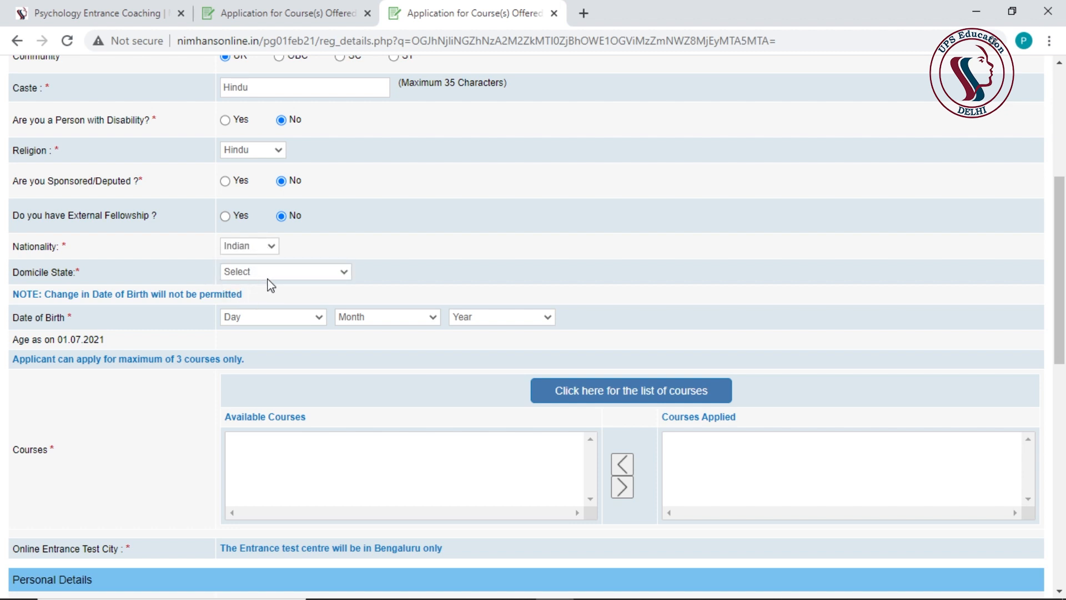
pyautogui.click(286, 274)
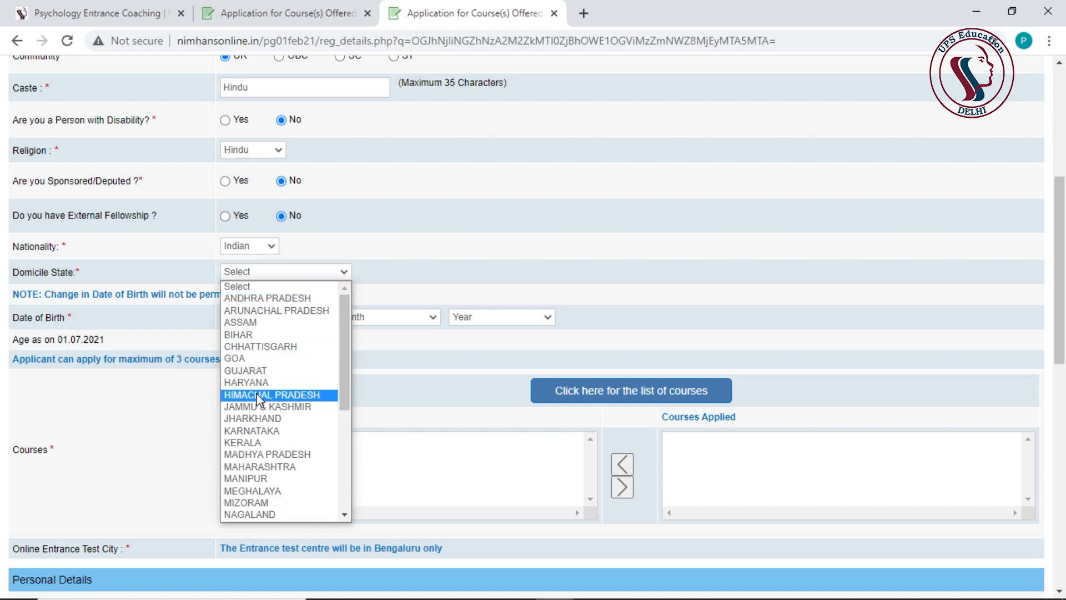
pyautogui.scroll(-3, 278, 416)
pyautogui.click(261, 483)
pyautogui.scroll(-1, 104, 281)
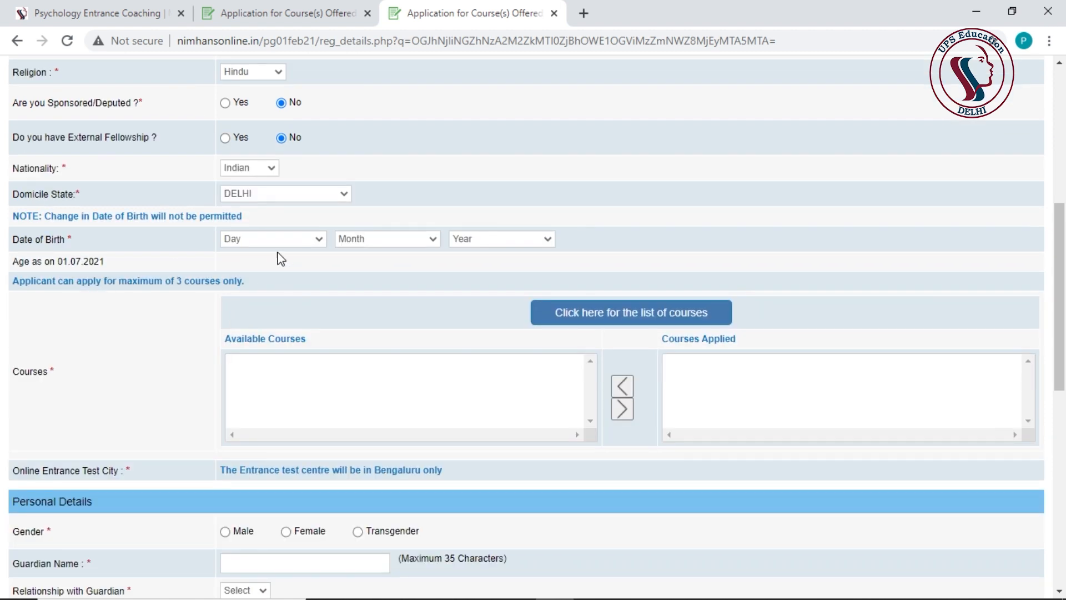
pyautogui.click(283, 246)
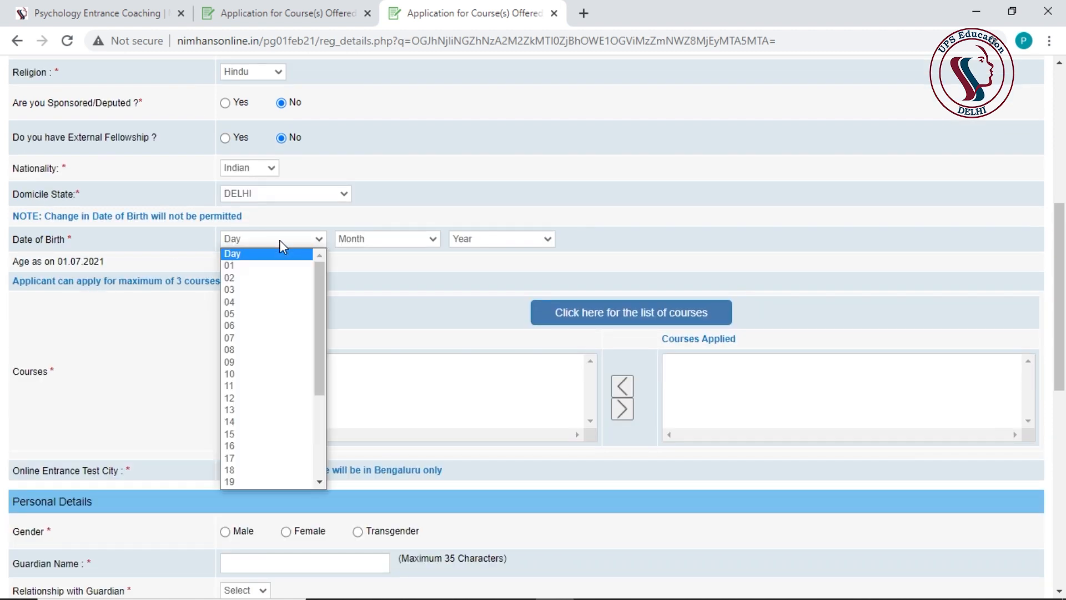
pyautogui.click(239, 278)
pyautogui.click(387, 239)
pyautogui.click(361, 397)
pyautogui.click(501, 238)
pyautogui.scroll(10, 495, 368)
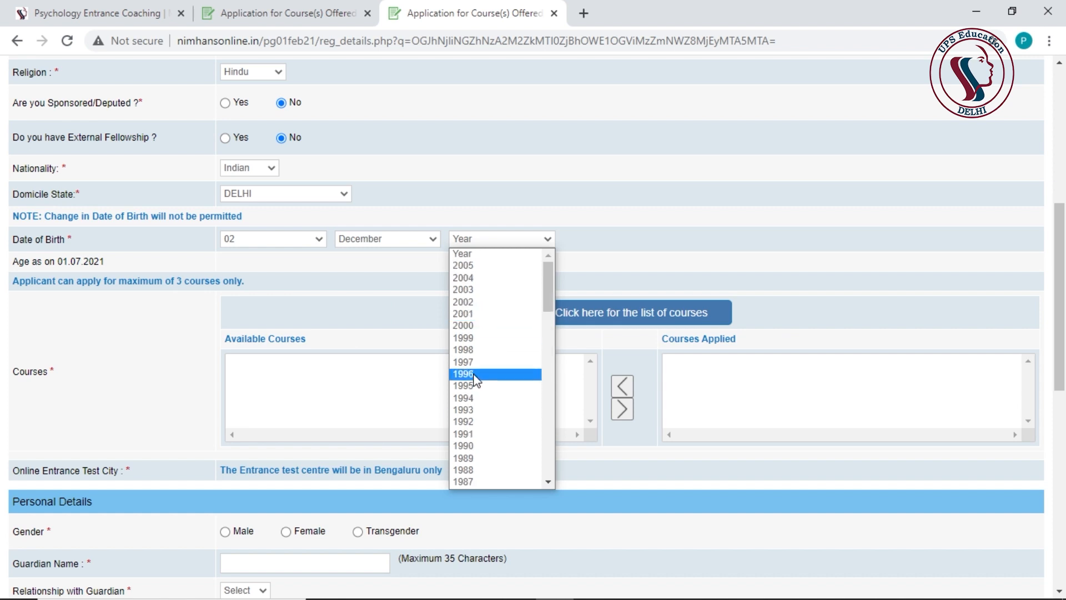
pyautogui.click(494, 372)
pyautogui.scroll(-1, 123, 231)
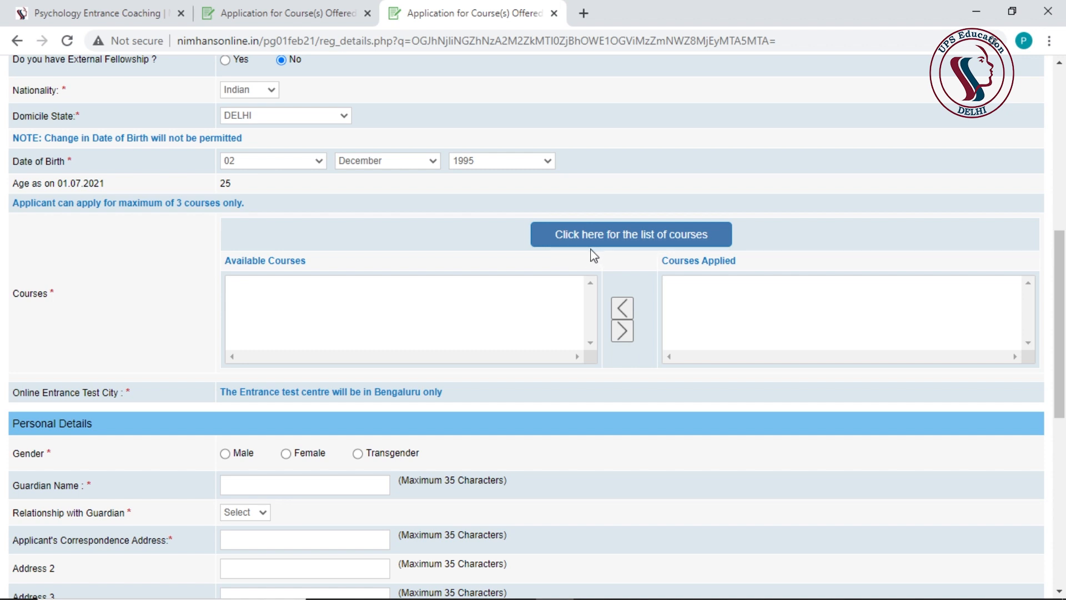
pyautogui.click(622, 245)
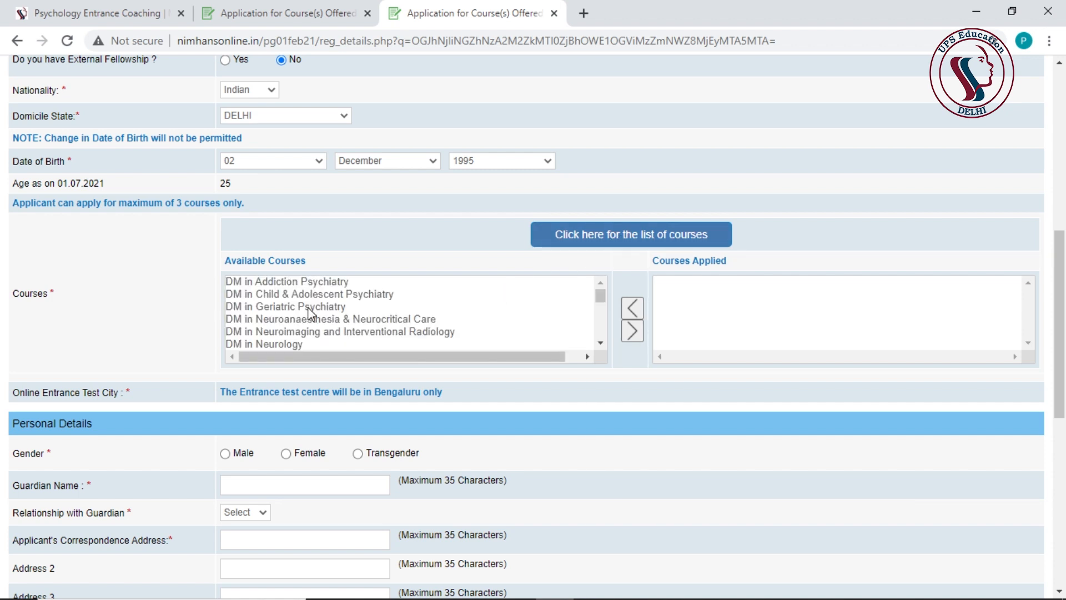
pyautogui.moveTo(602, 300); pyautogui.dragTo(606, 315)
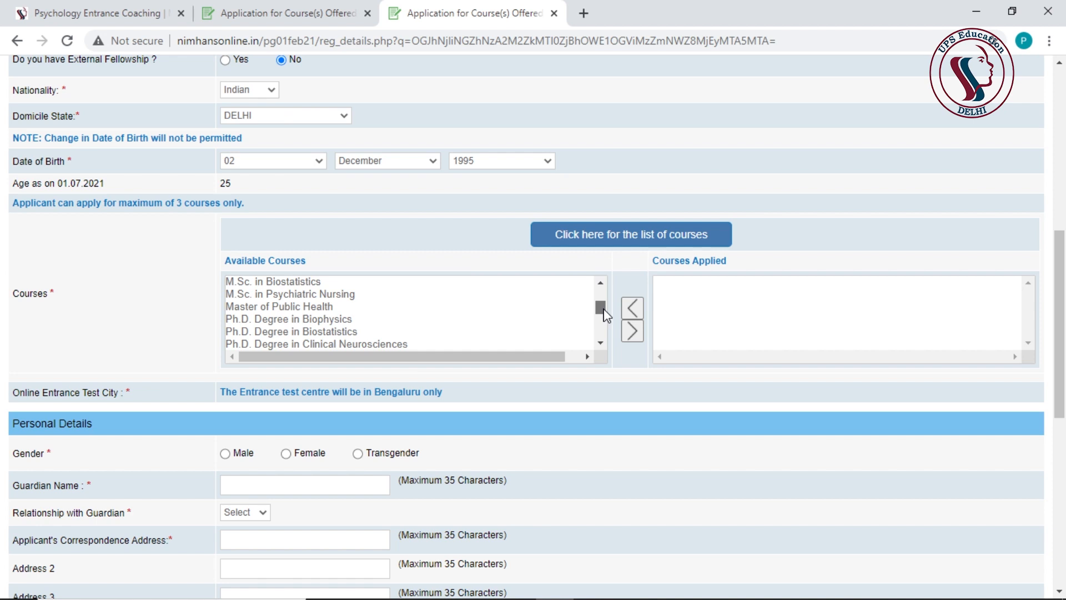
pyautogui.moveTo(607, 316); pyautogui.dragTo(607, 312)
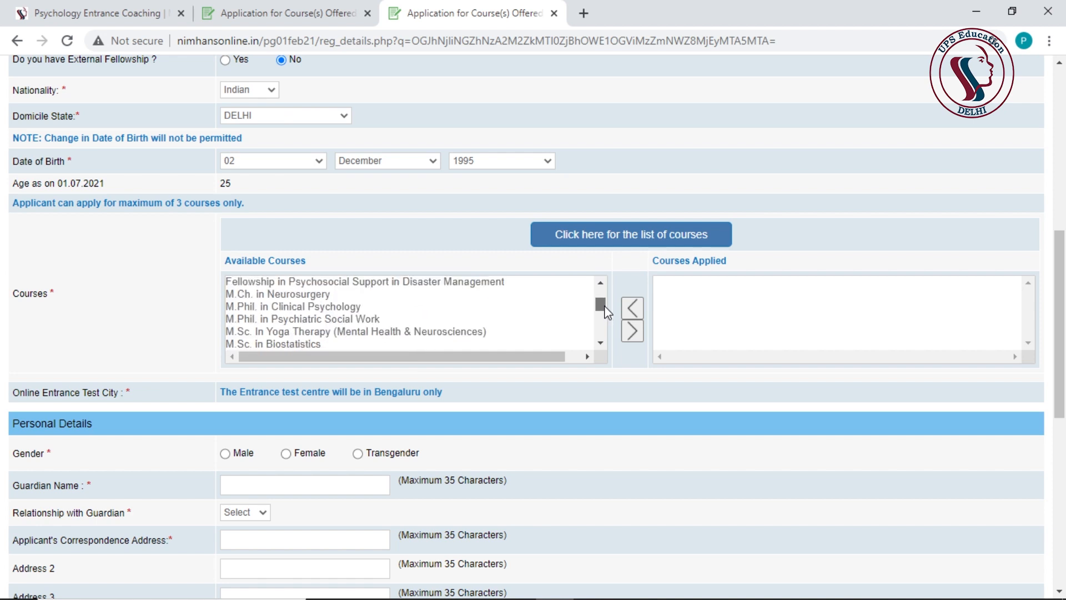
pyautogui.click(324, 309)
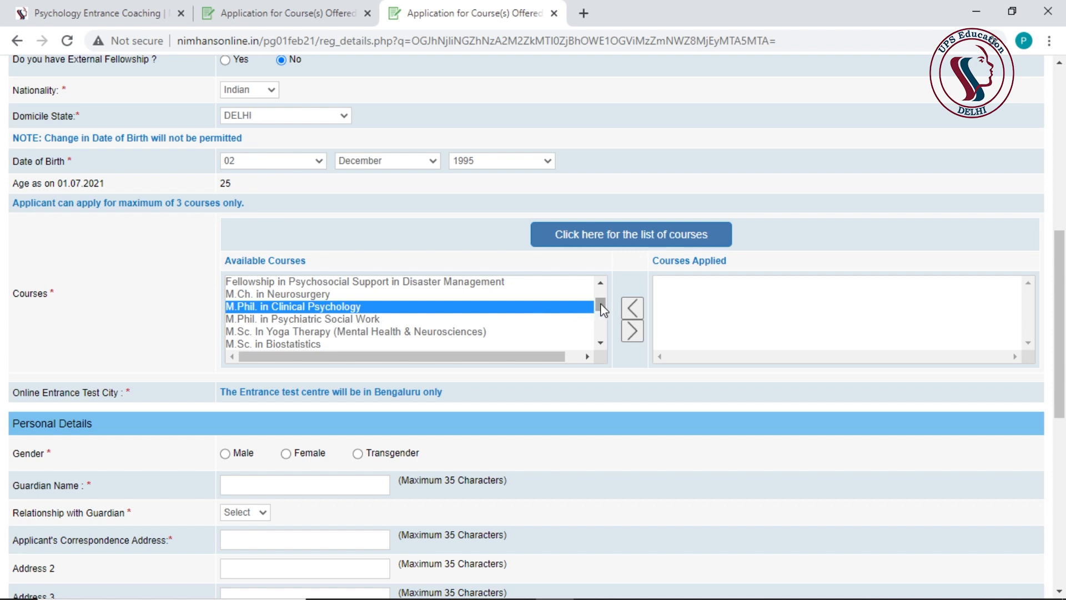
pyautogui.moveTo(602, 305); pyautogui.dragTo(606, 311)
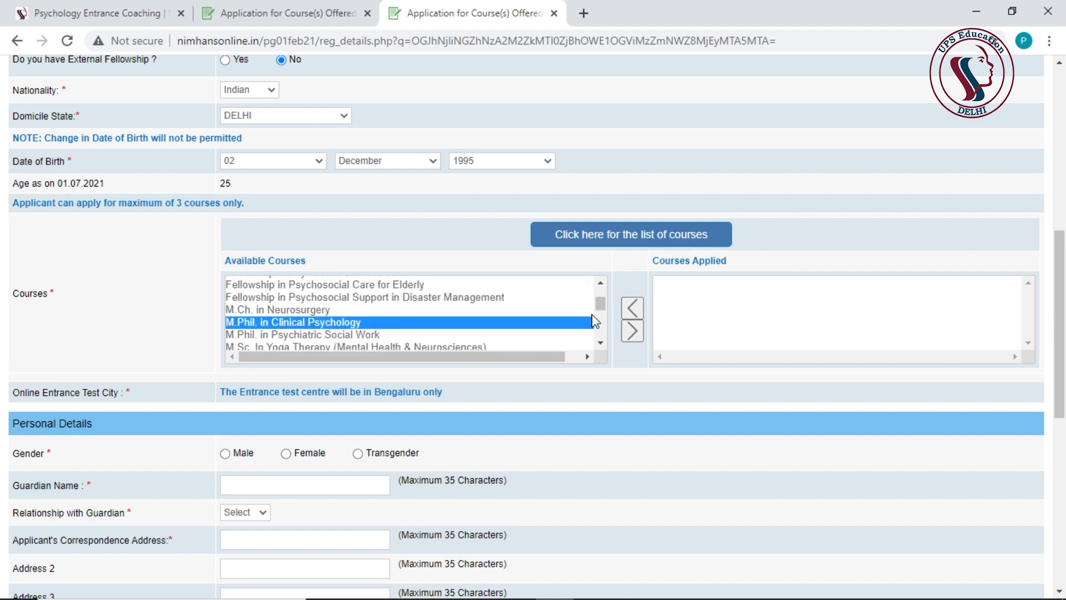
pyautogui.click(633, 334)
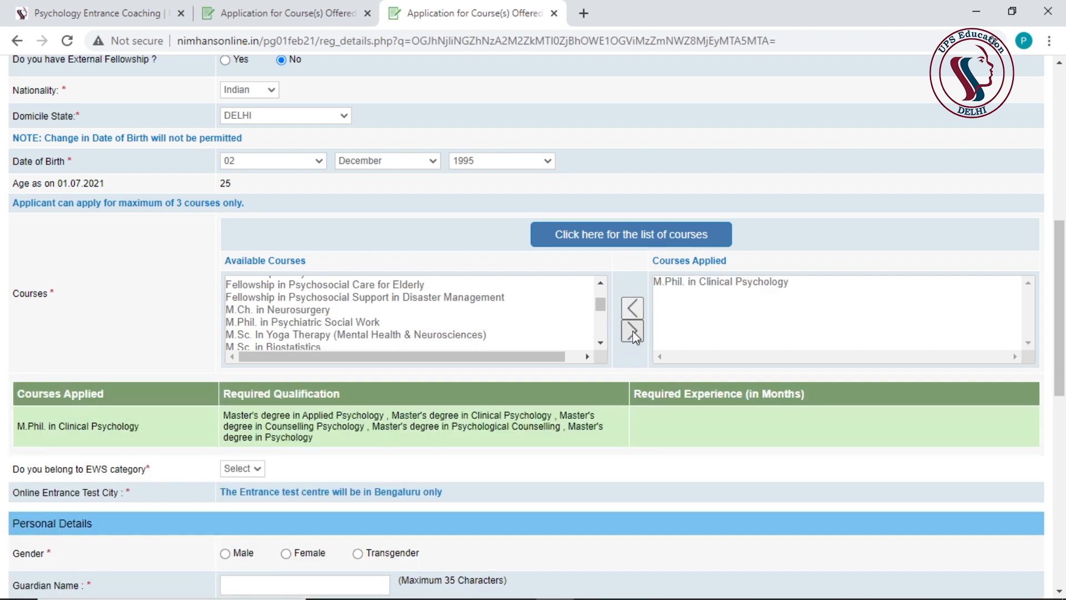
pyautogui.scroll(-1, 632, 331)
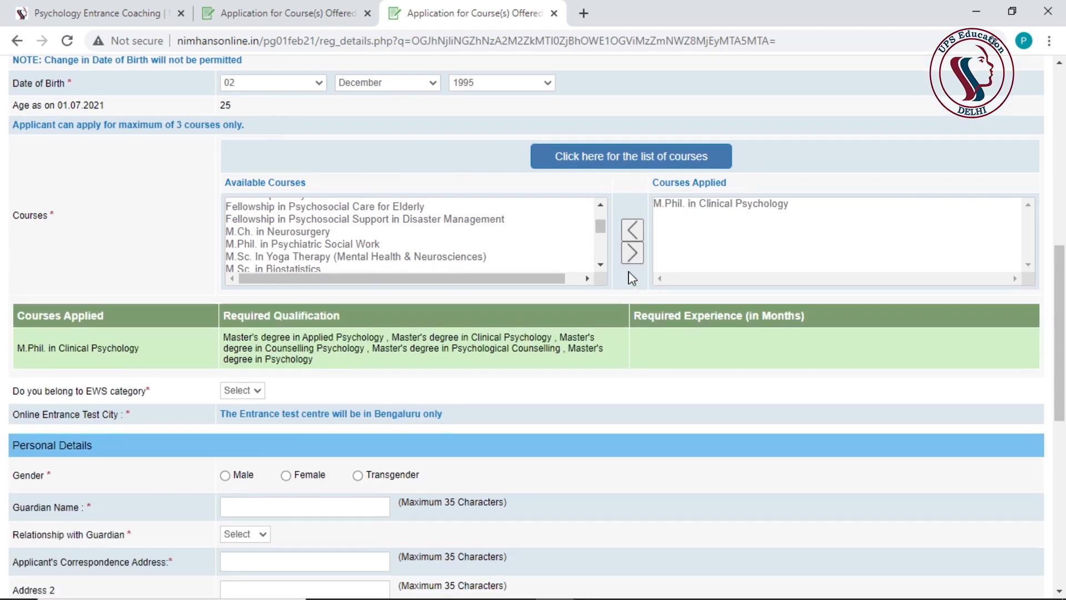
pyautogui.scroll(-1, 632, 278)
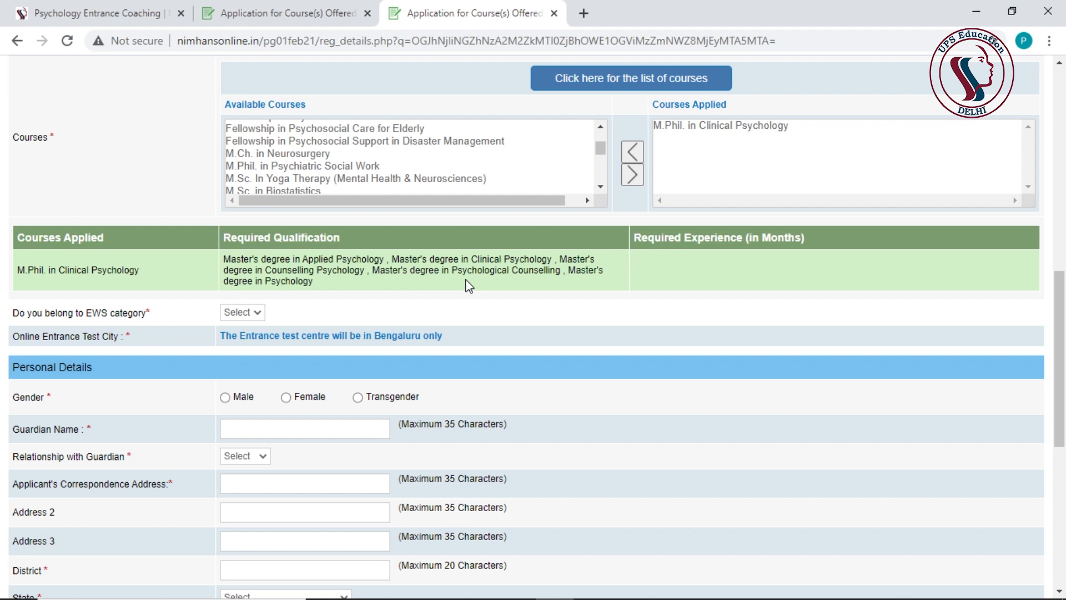
pyautogui.scroll(-1, 535, 278)
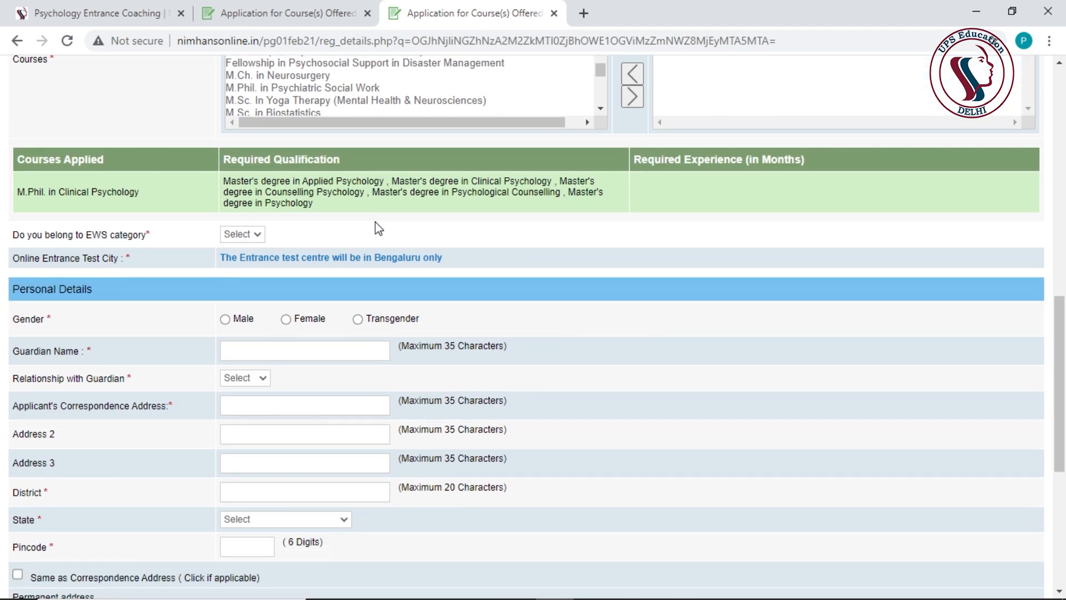
# - Set EWS to No and gender to Male, and enter the guardian's name as Father
pyautogui.click(257, 235)
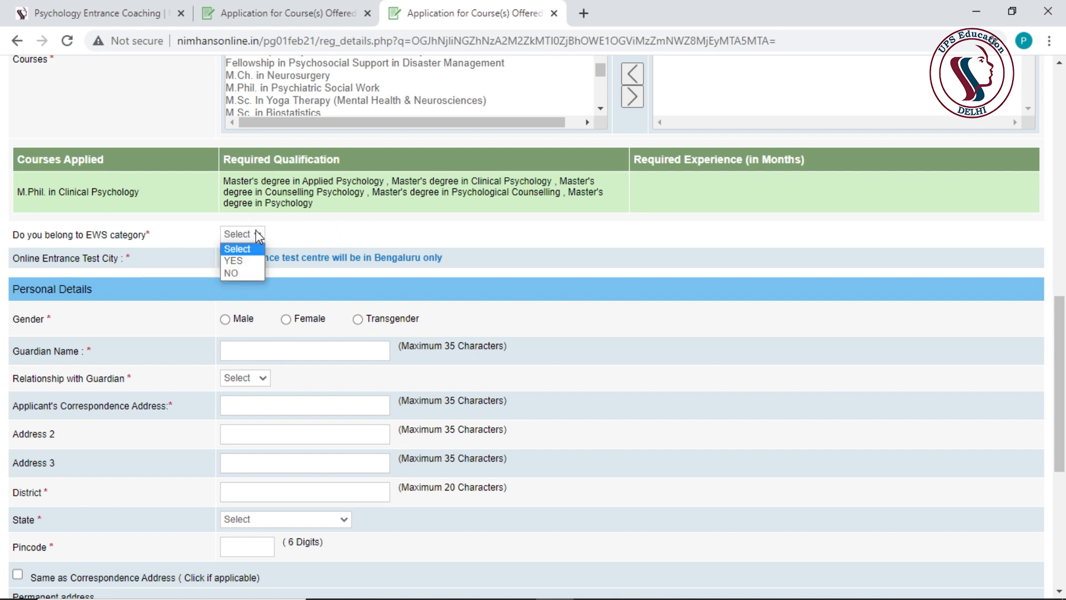
pyautogui.click(235, 269)
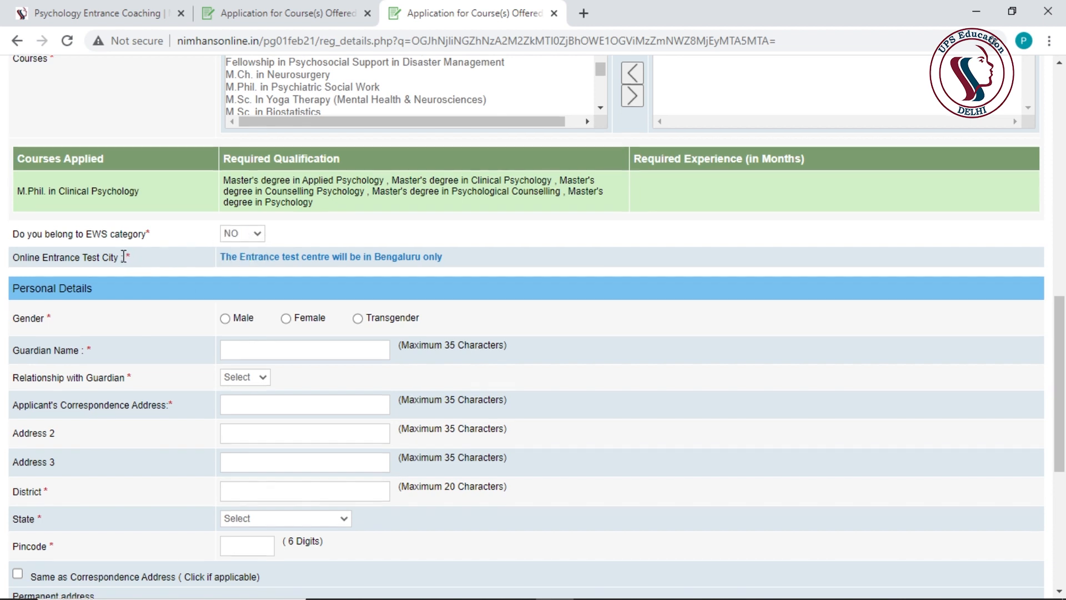
pyautogui.scroll(-1, 124, 257)
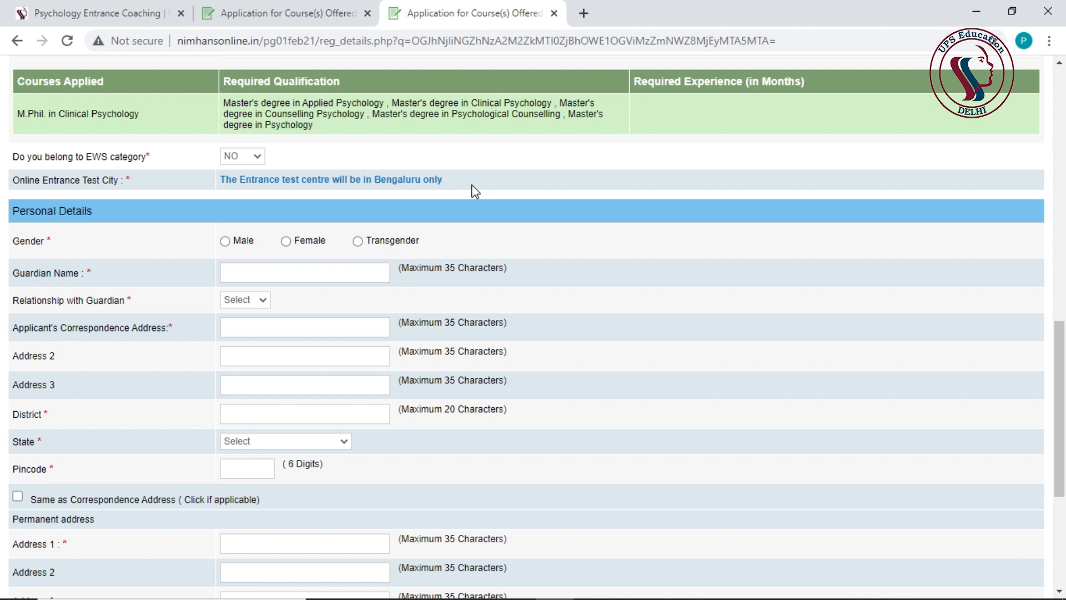
pyautogui.click(225, 241)
pyautogui.scroll(-1, 250, 222)
pyautogui.click(270, 190)
pyautogui.write('[blurred]')
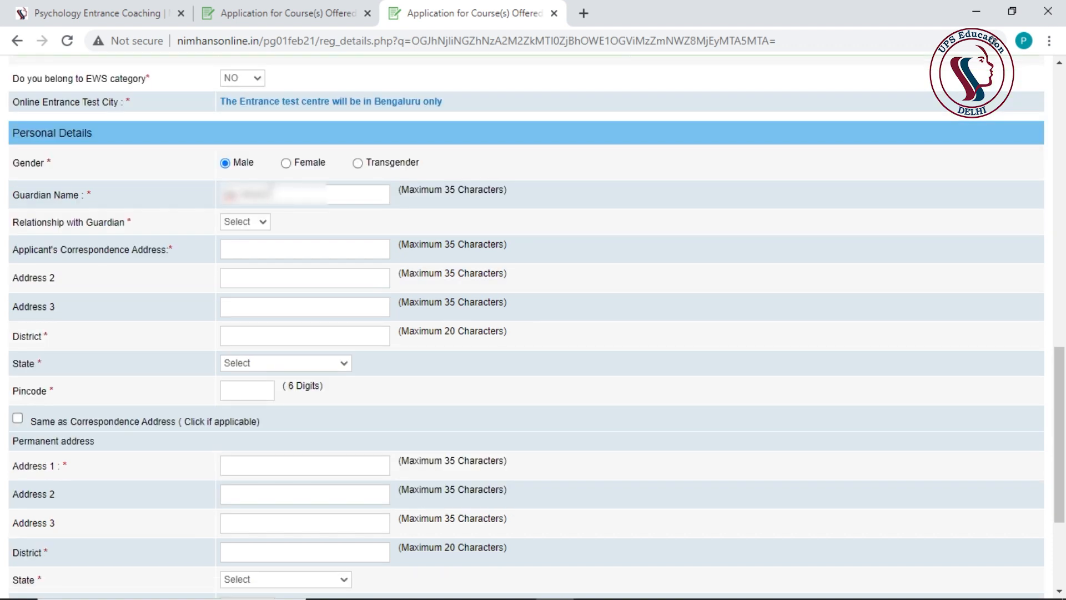
pyautogui.click(245, 222)
pyautogui.click(241, 248)
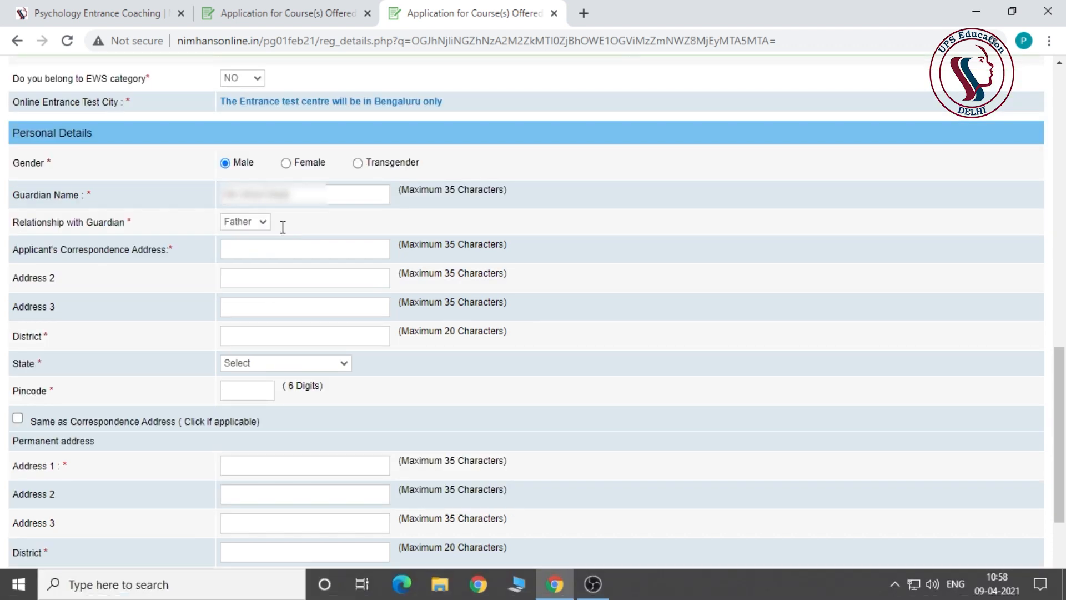
# - Enter the correspondence address, district, DELHI state and pincode, then copy it as permanent address
pyautogui.click(243, 250)
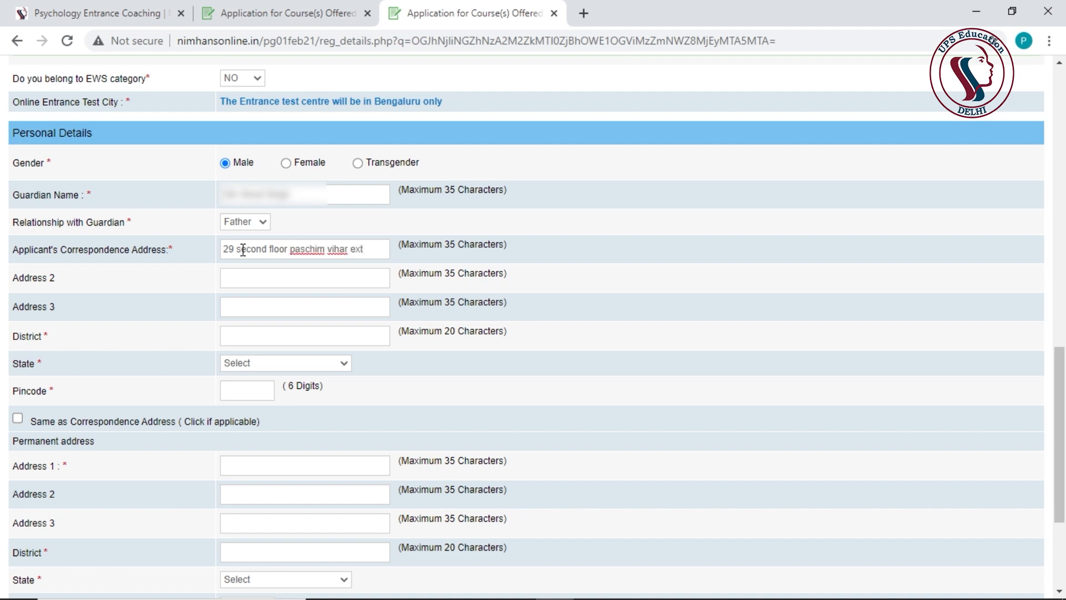
pyautogui.click(270, 328)
pyautogui.write('west delhi')
pyautogui.click(286, 362)
pyautogui.click(281, 241)
pyautogui.scroll(-1, 277, 250)
pyautogui.click(247, 312)
pyautogui.write('110063')
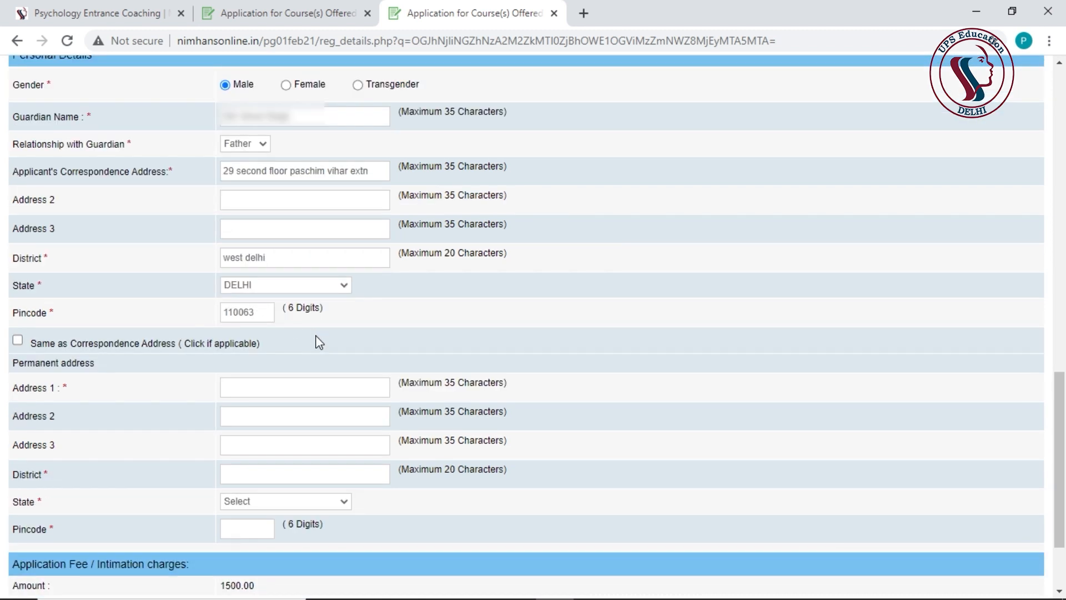
pyautogui.scroll(-1, 12, 308)
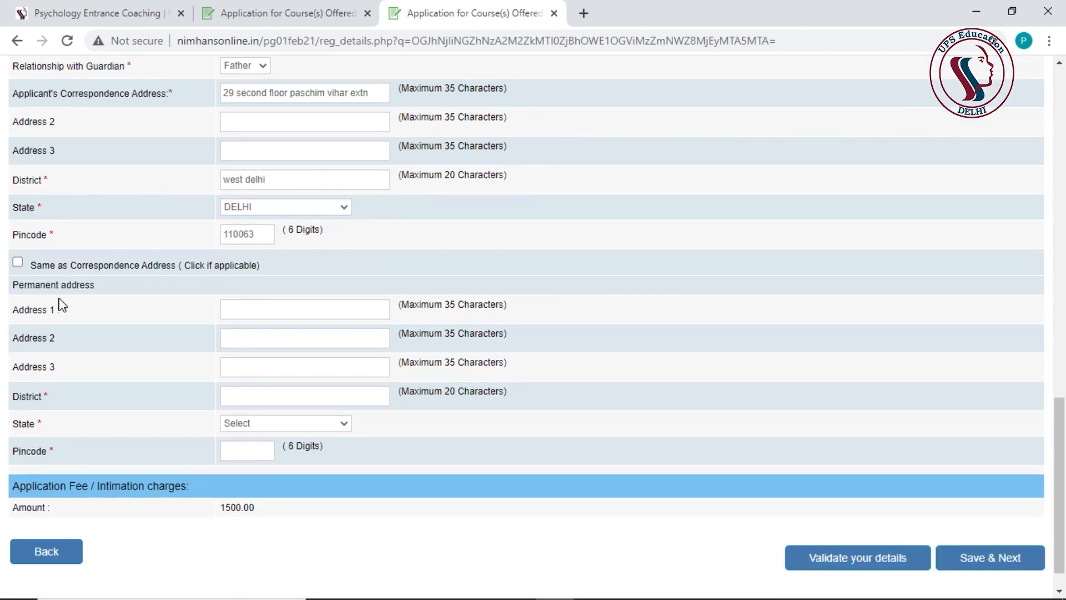
pyautogui.click(19, 263)
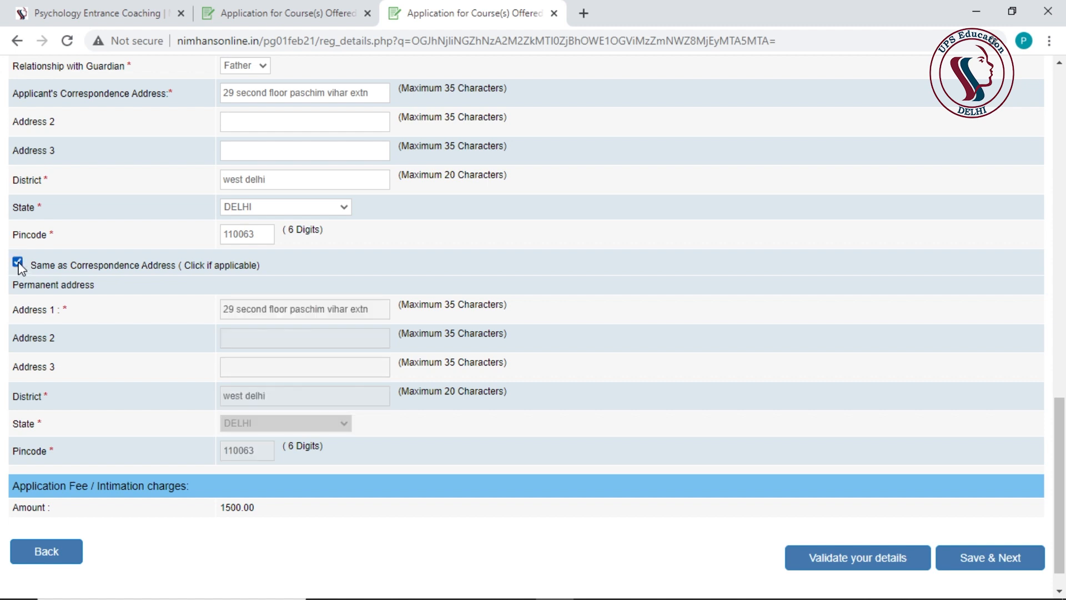
pyautogui.scroll(-1, 222, 304)
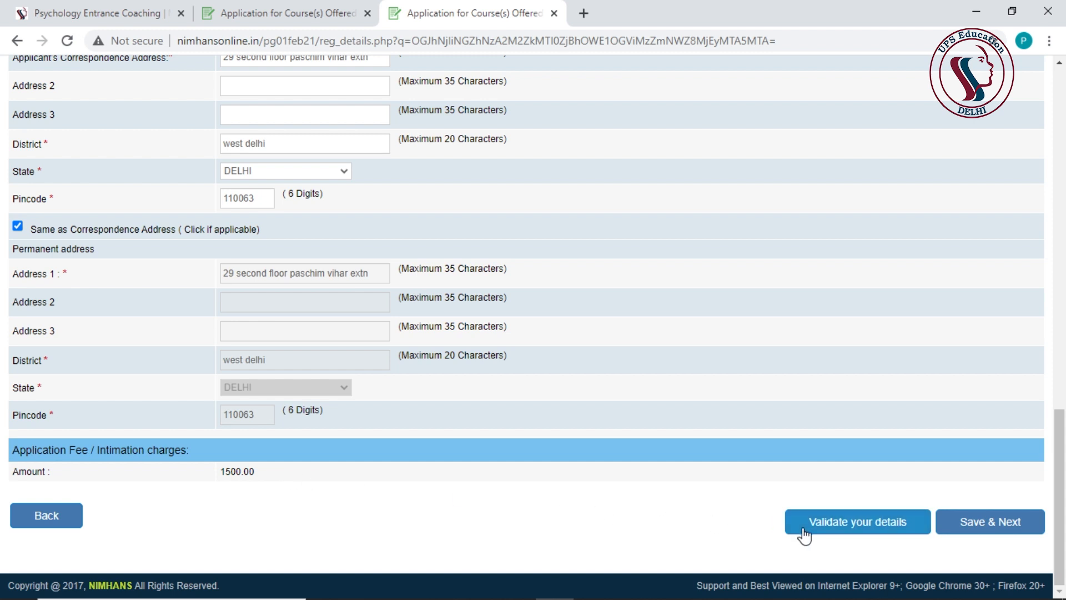
# - Validate the basic details, accept the Verified Successfully alert, and save to reach Qualification
pyautogui.click(875, 527)
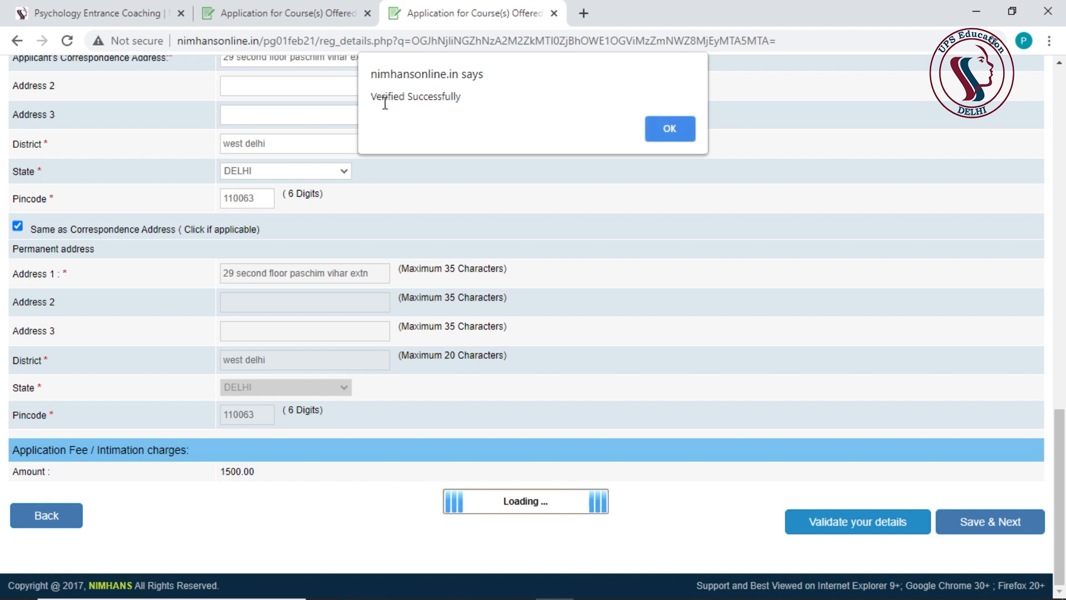
pyautogui.click(670, 128)
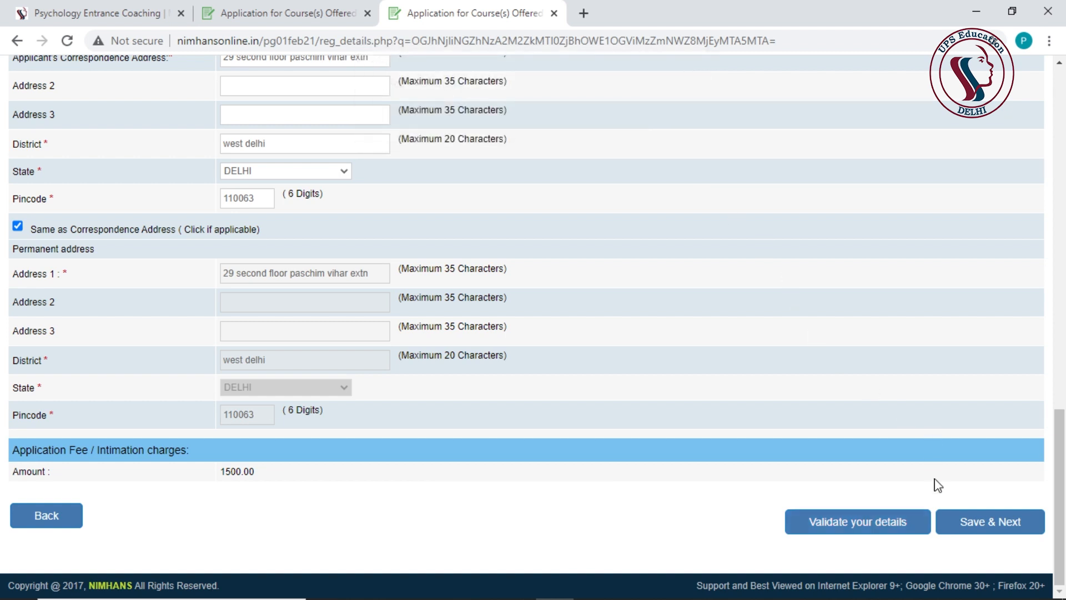
pyautogui.click(977, 528)
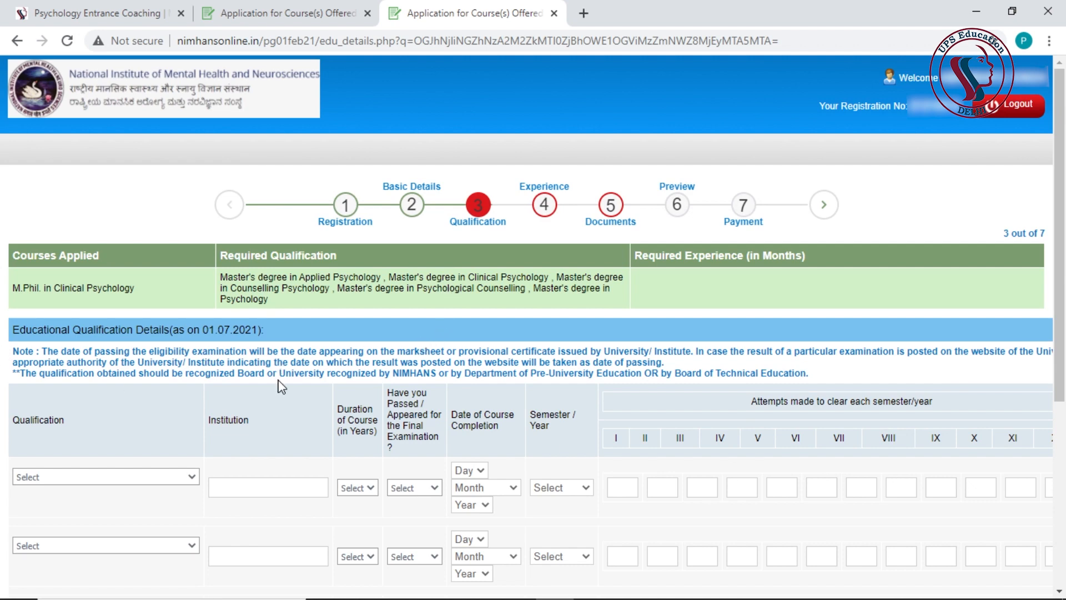
pyautogui.scroll(-1, 279, 388)
pyautogui.scroll(1, 281, 389)
pyautogui.scroll(-5, 285, 389)
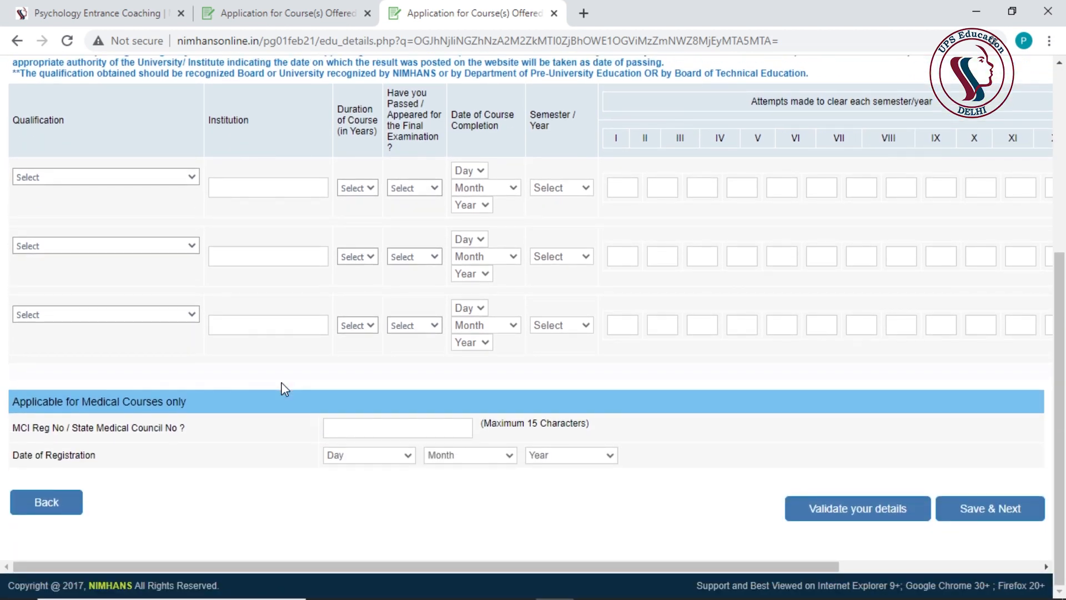
pyautogui.scroll(5, 283, 388)
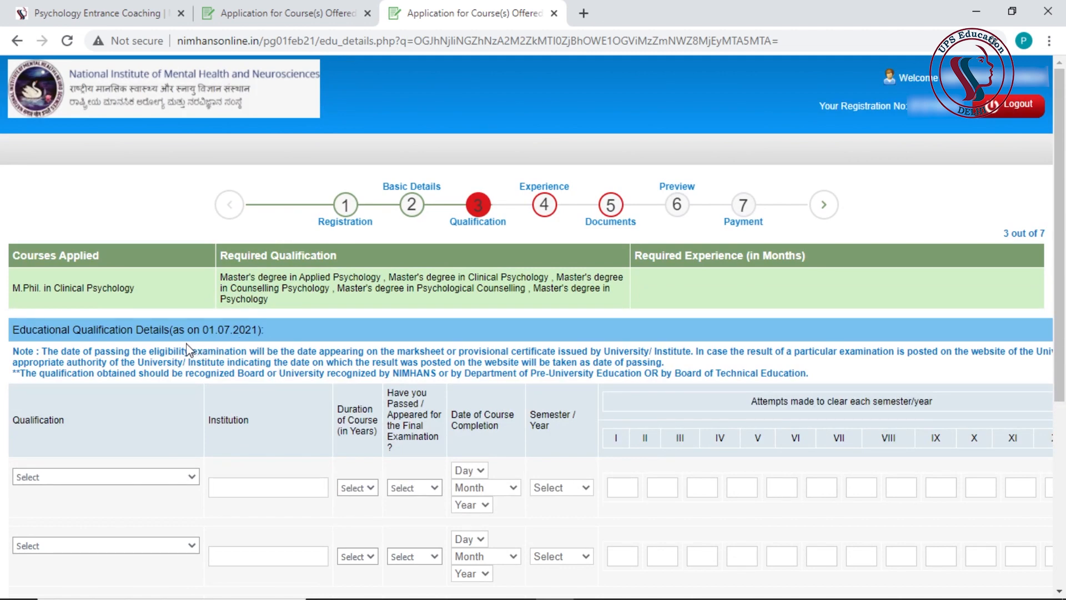
pyautogui.scroll(-1, 206, 344)
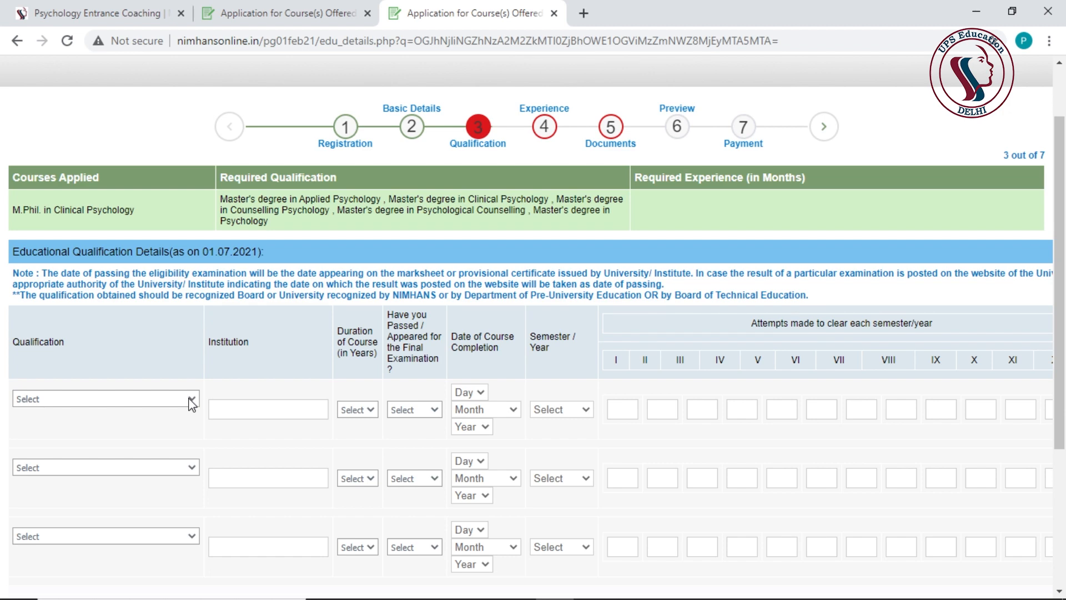
pyautogui.scroll(-4, 476, 445)
pyautogui.hscroll(5, 614, 581)
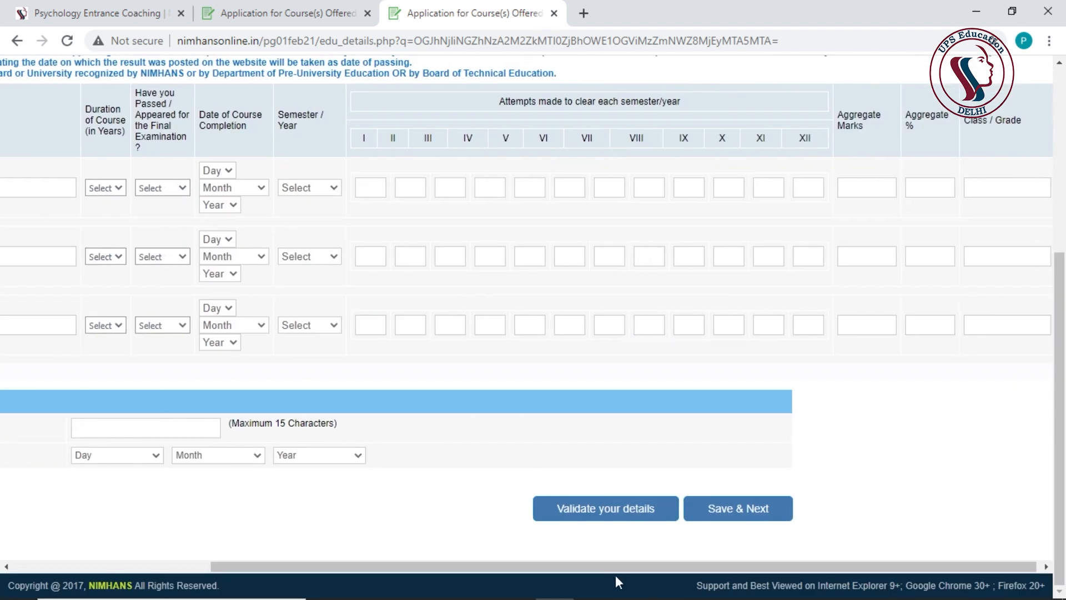
pyautogui.scroll(3, 709, 498)
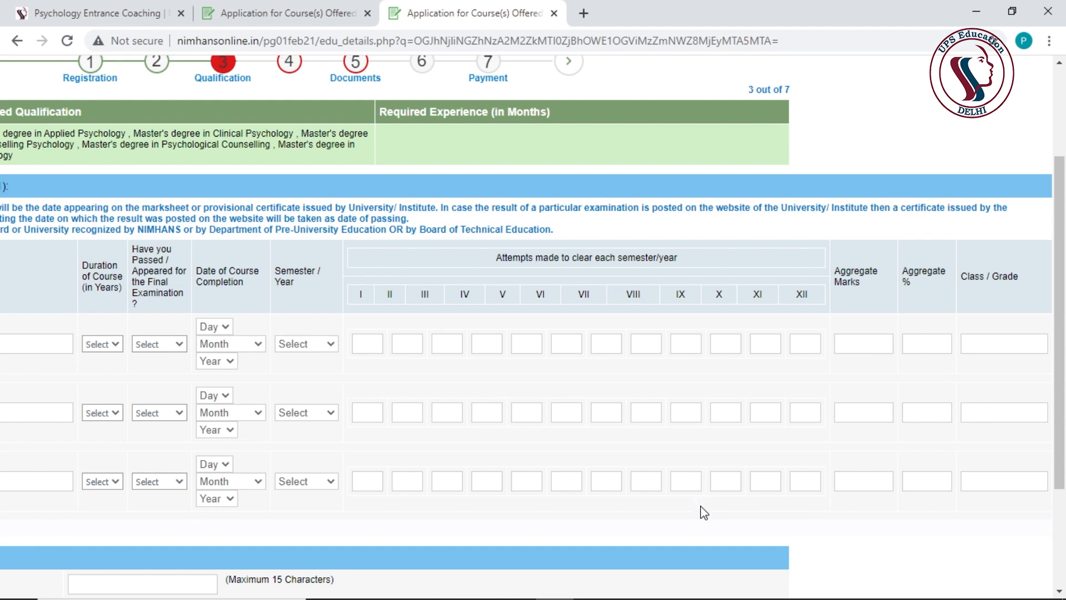
pyautogui.scroll(-3, 710, 526)
pyautogui.moveTo(677, 564); pyautogui.dragTo(396, 567)
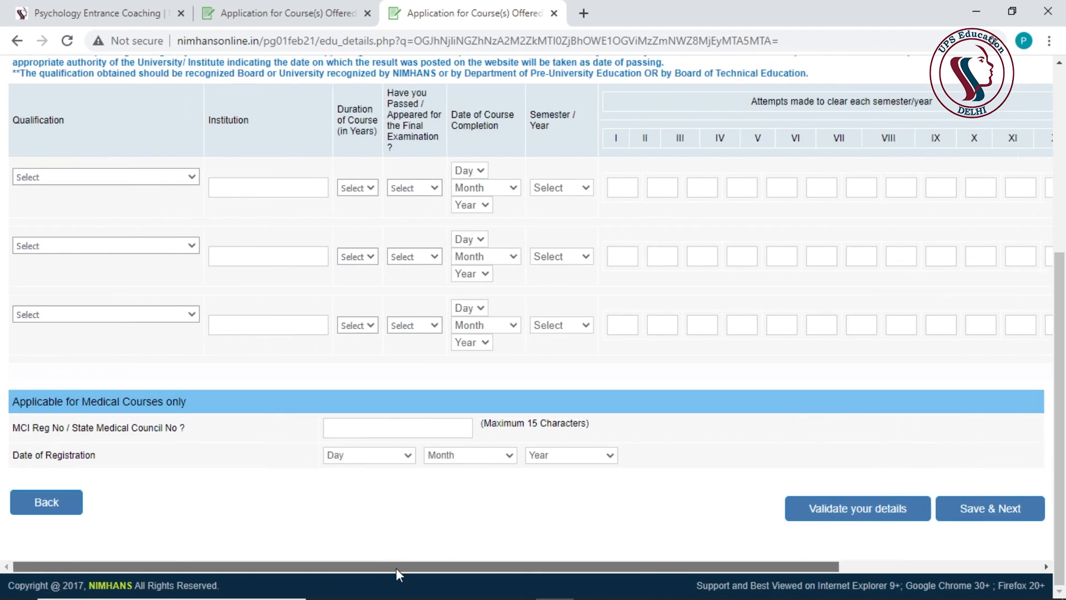
pyautogui.scroll(3, 313, 385)
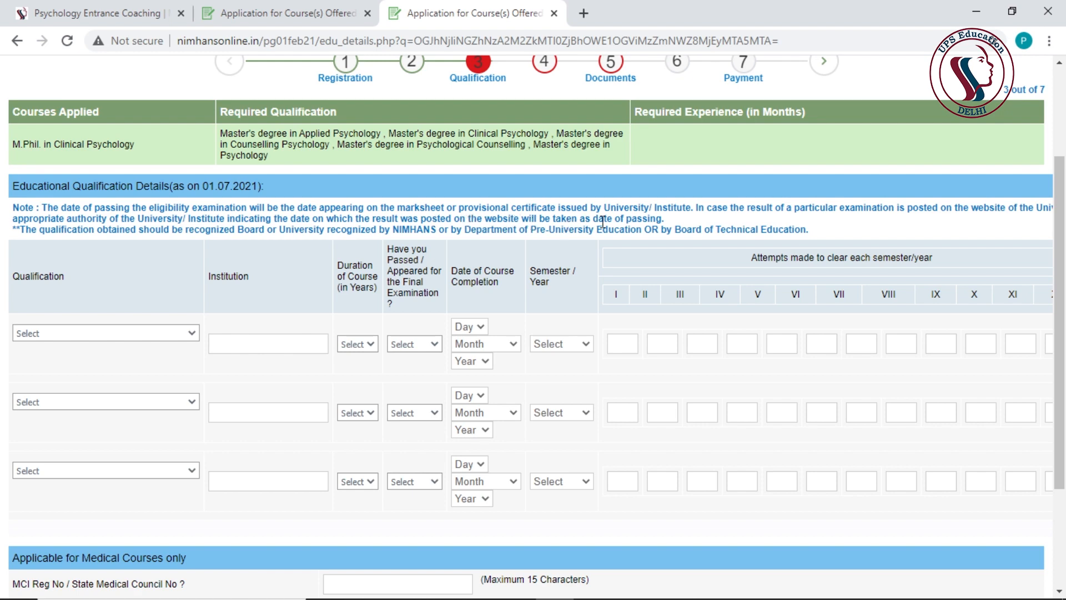
pyautogui.scroll(-2, 680, 227)
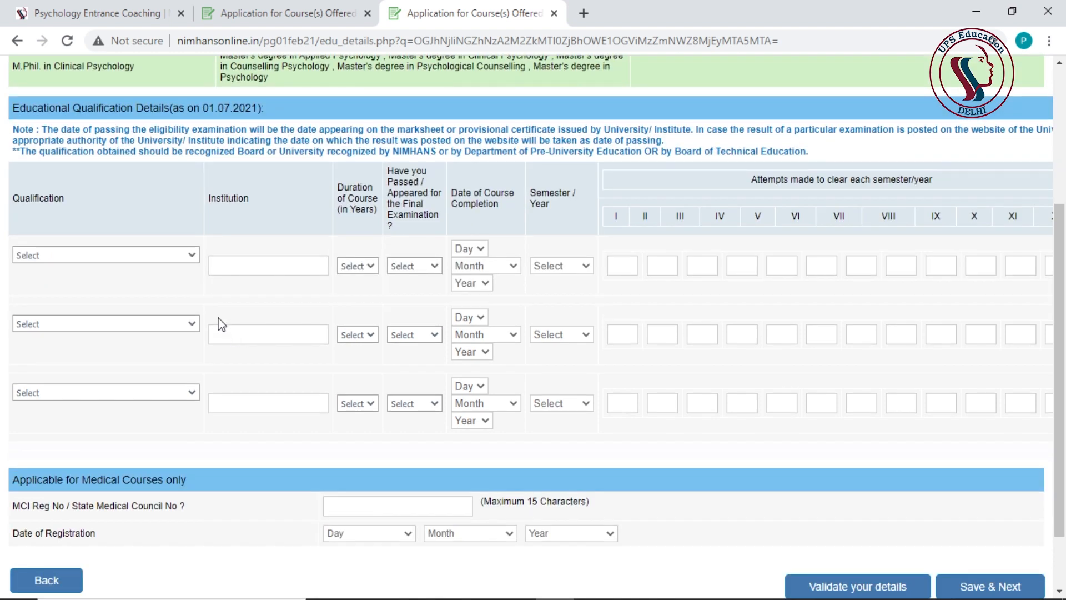
# - Set the first qualification to Master's degree in Psychology, Delhi University, 2 years
pyautogui.click(105, 256)
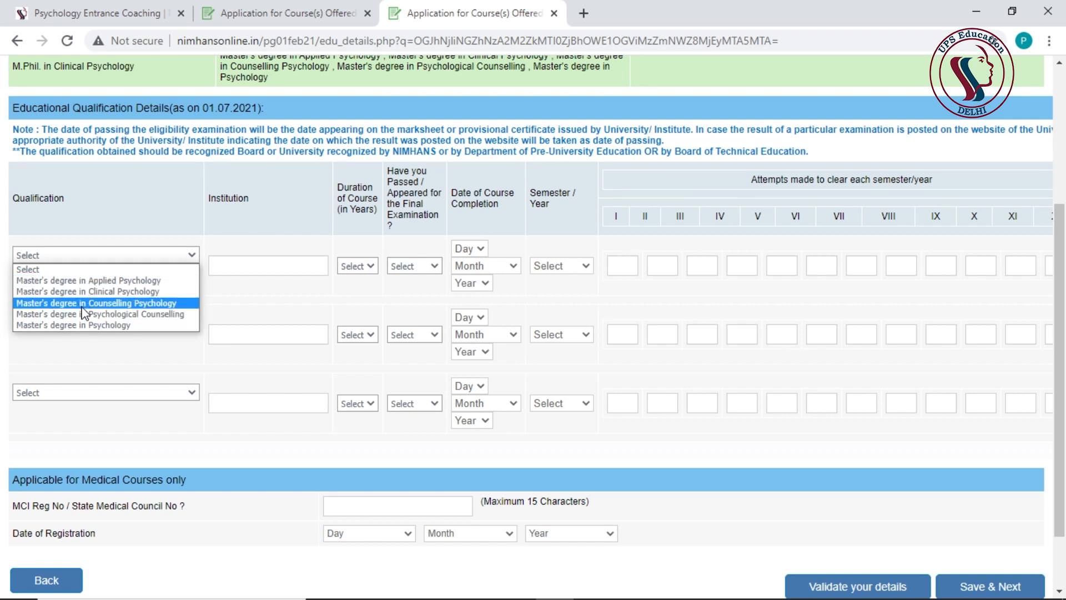
pyautogui.click(94, 324)
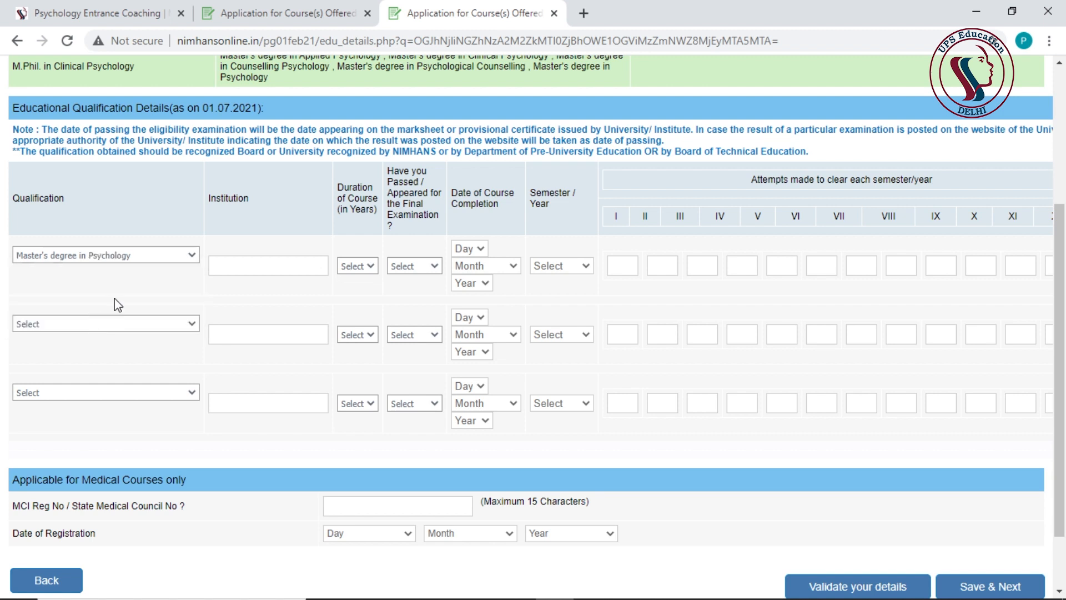
pyautogui.click(232, 267)
pyautogui.write('Delhi University')
pyautogui.click(357, 266)
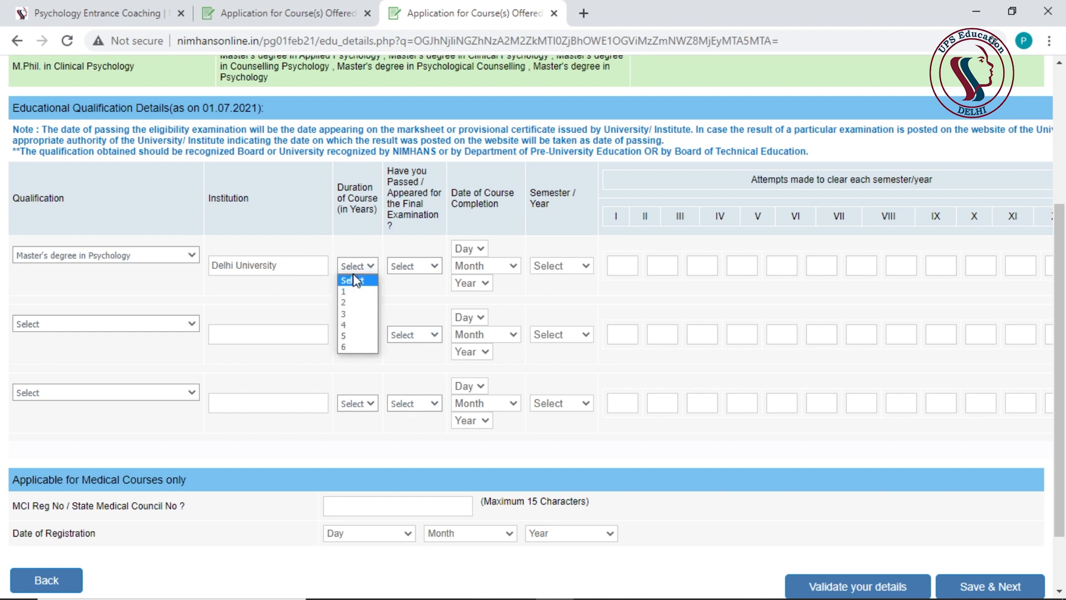
pyautogui.click(352, 303)
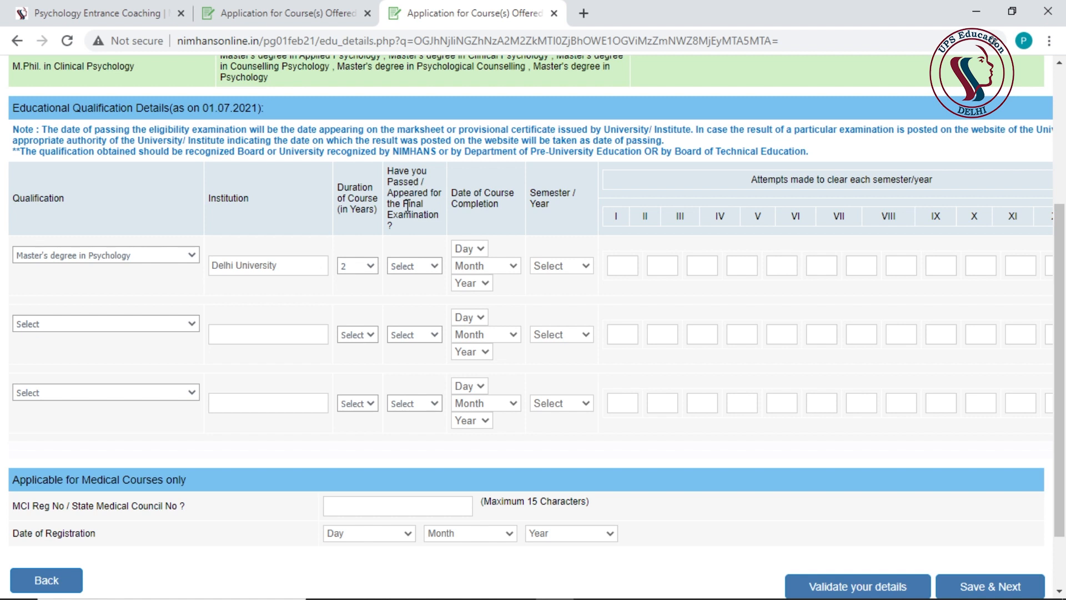
# - Mark it Passed on 02 May 2020, with attempts counted per Semester
pyautogui.click(422, 267)
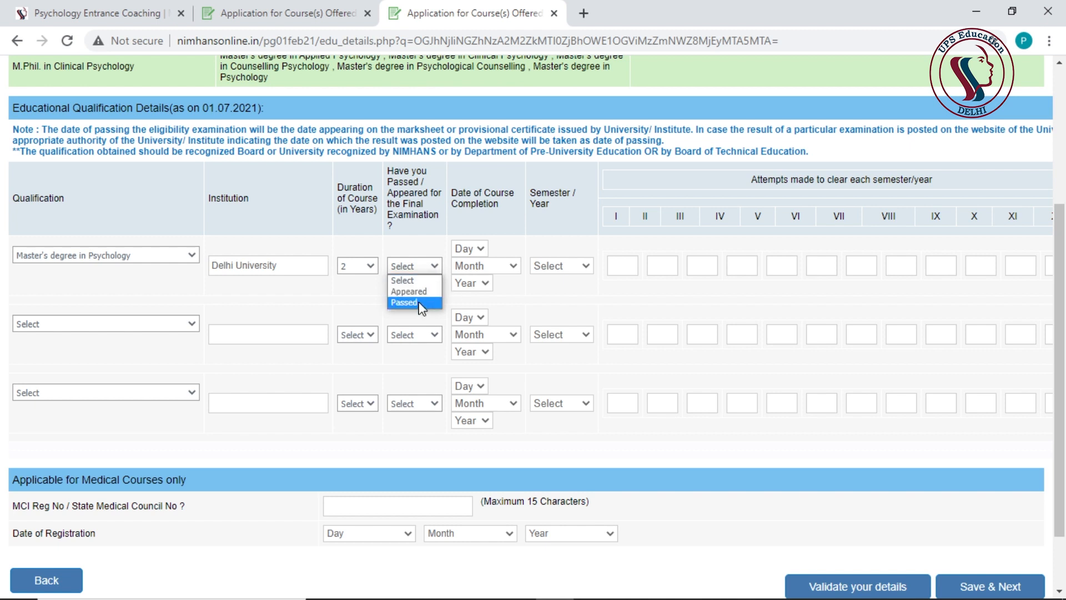
pyautogui.click(422, 303)
pyautogui.click(467, 249)
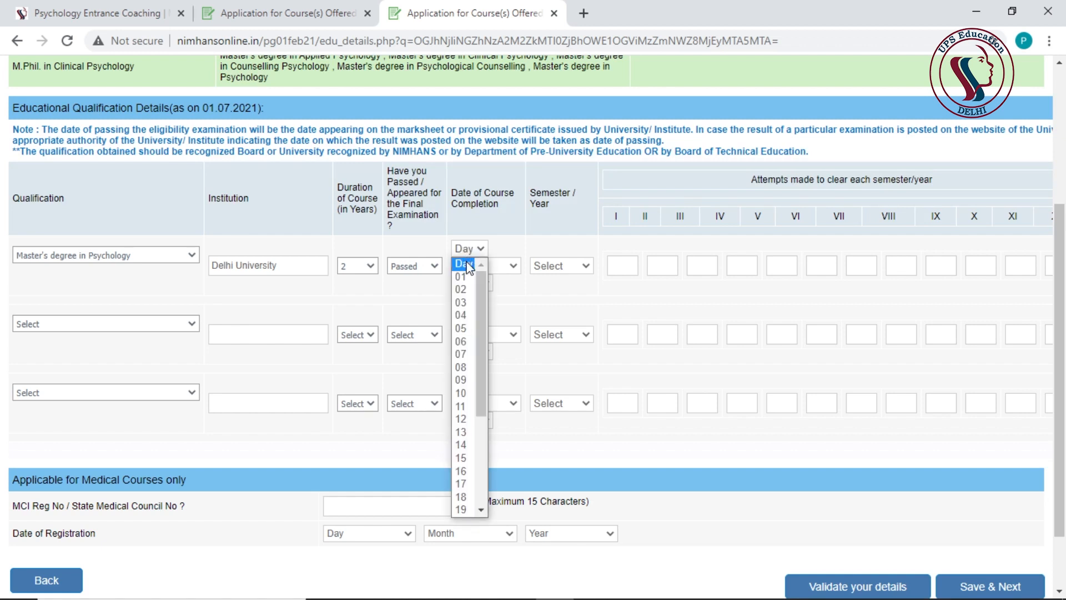
pyautogui.click(462, 289)
pyautogui.click(487, 266)
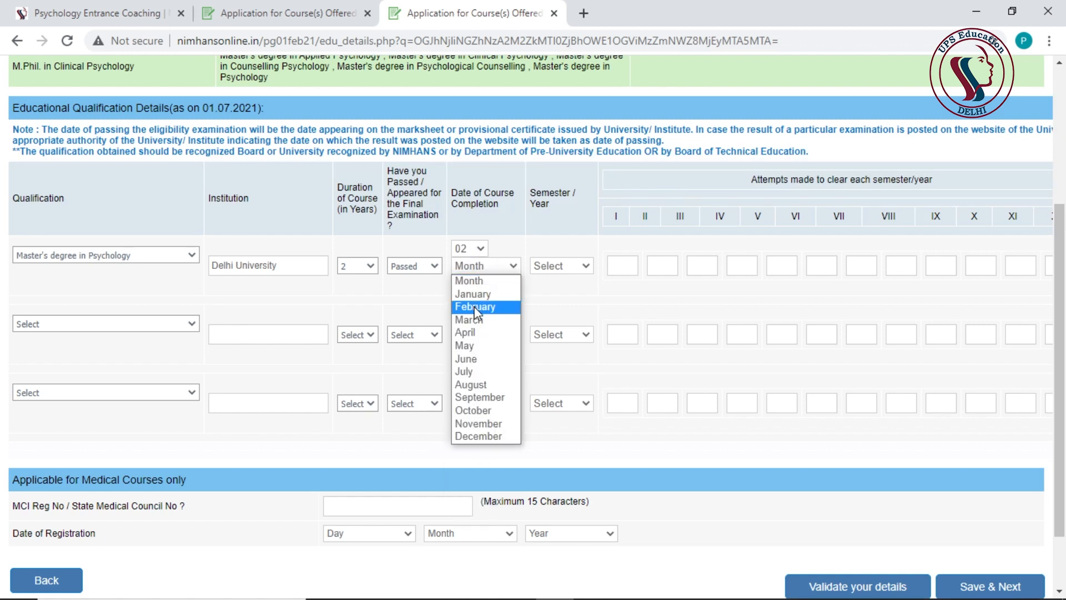
pyautogui.click(465, 346)
pyautogui.click(471, 283)
pyautogui.click(470, 471)
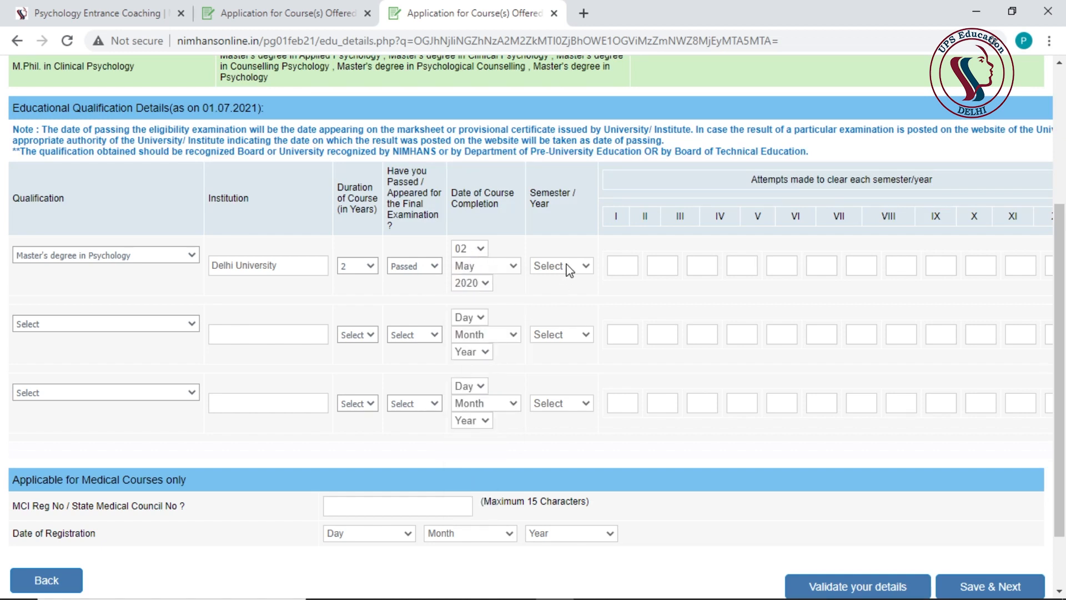
pyautogui.click(568, 269)
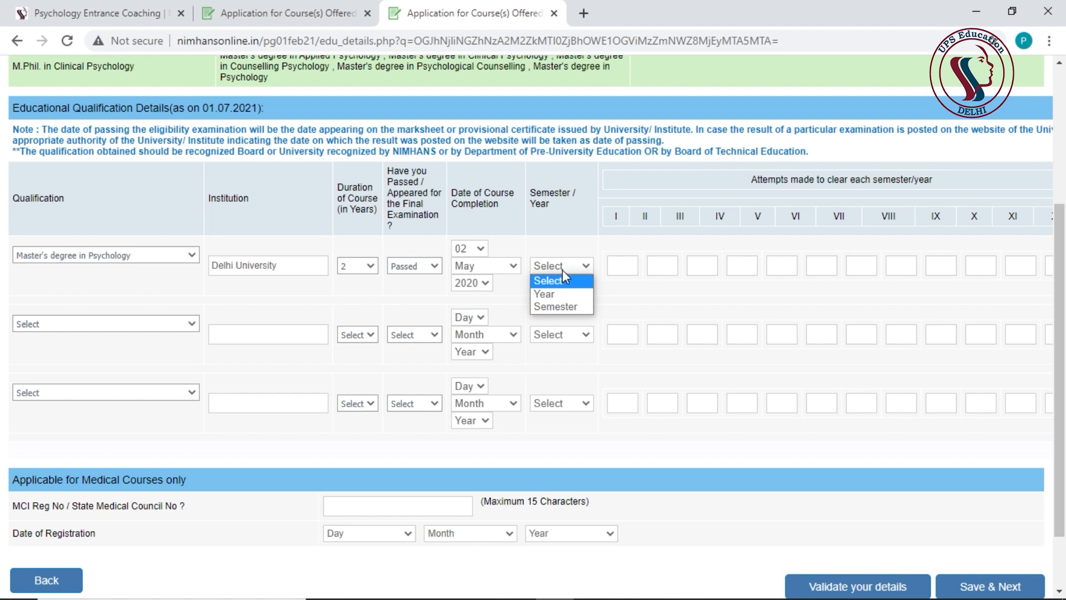
pyautogui.click(555, 307)
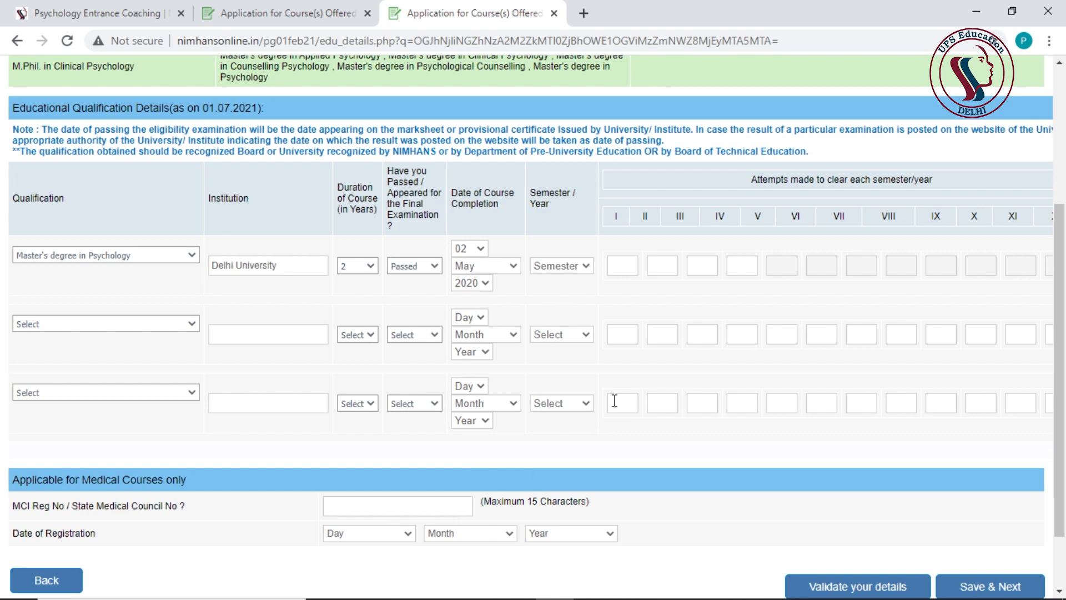
# - Give the Master's row 1 attempt for semesters I–IV, aggregate 1200, 65% and First Class
pyautogui.scroll(1, 1063, 389)
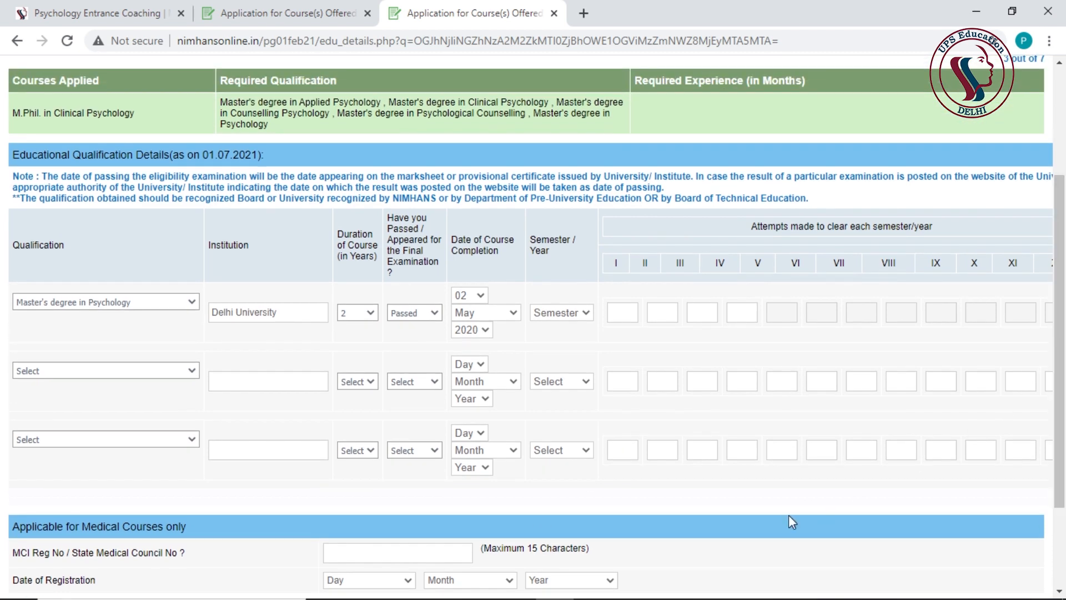
pyautogui.scroll(-2, 655, 261)
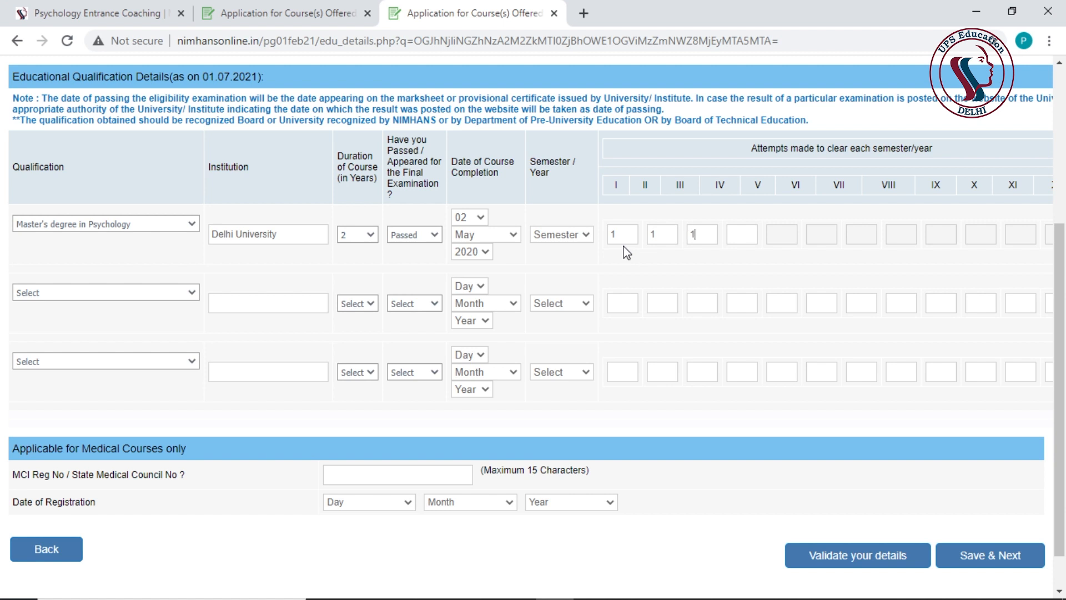
pyautogui.press('Tab')
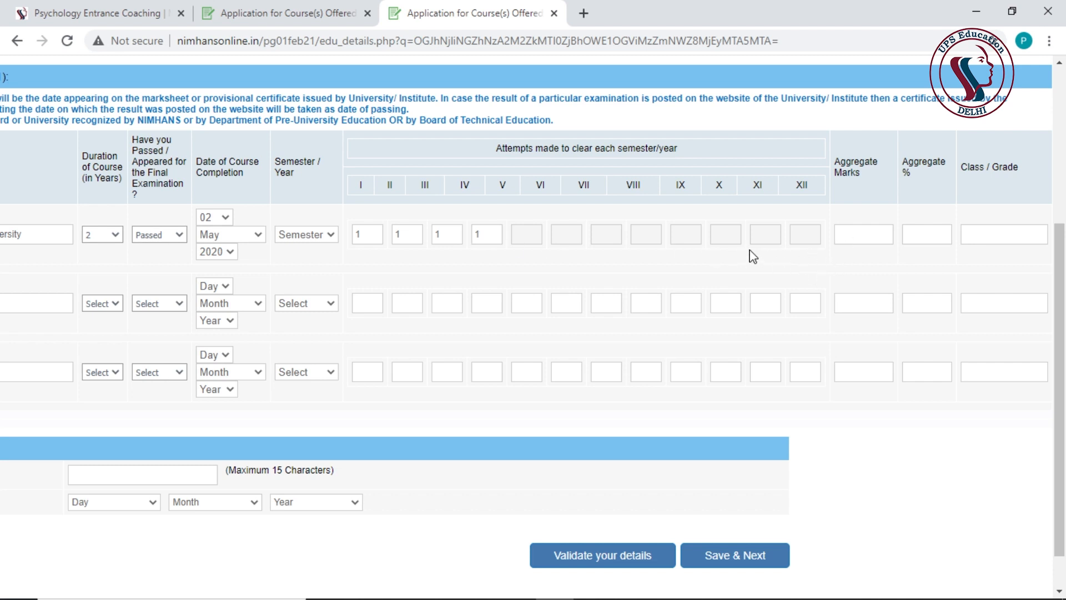
pyautogui.write('12000')
pyautogui.press('Tab')
pyautogui.write('65')
pyautogui.press('Tab')
pyautogui.scroll(-1, 955, 211)
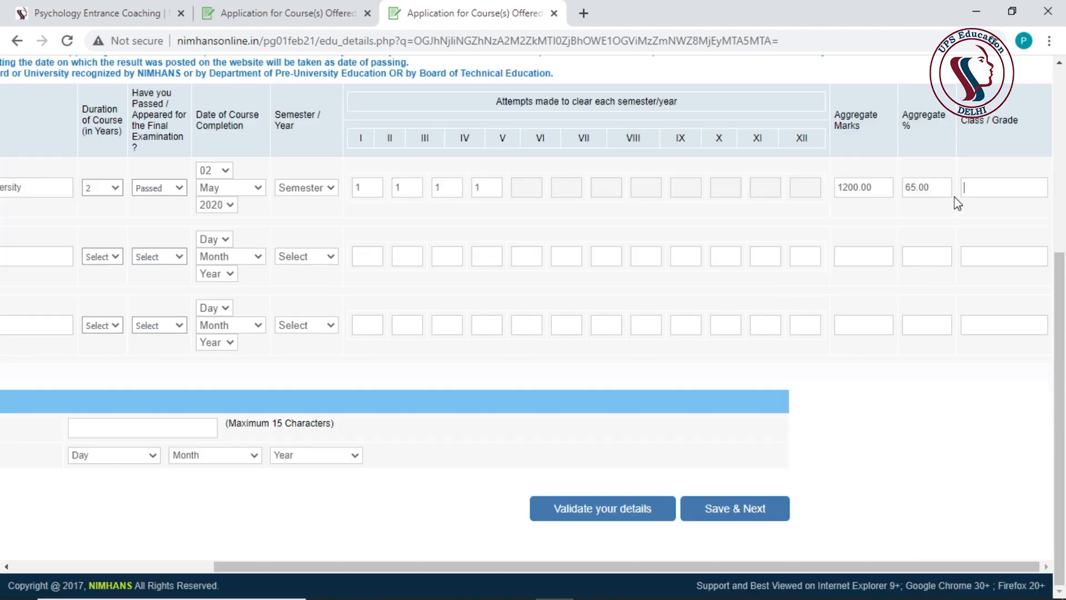
pyautogui.write('a')
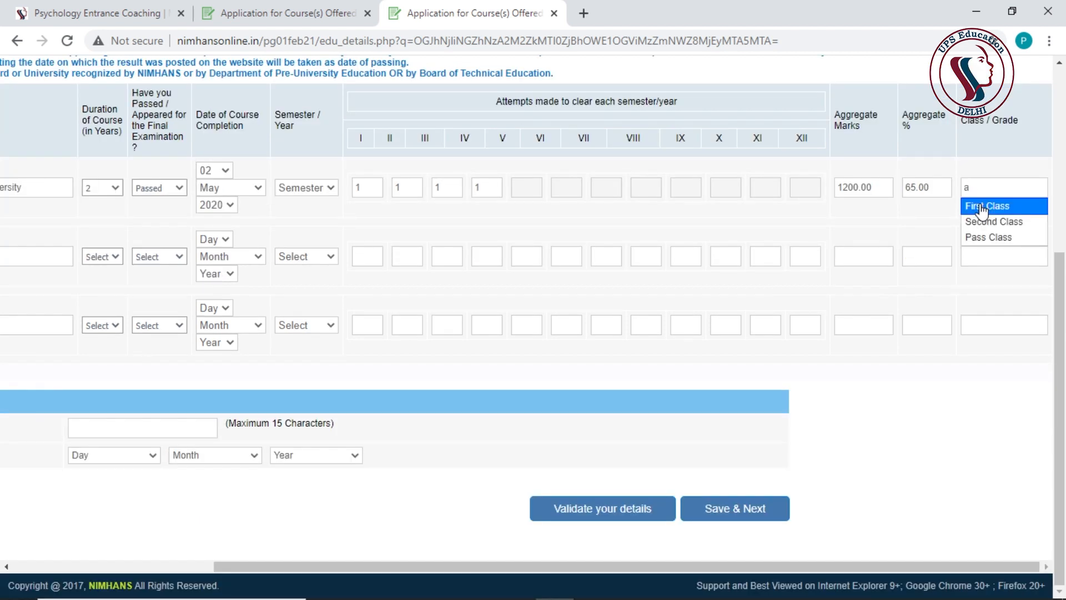
pyautogui.click(984, 206)
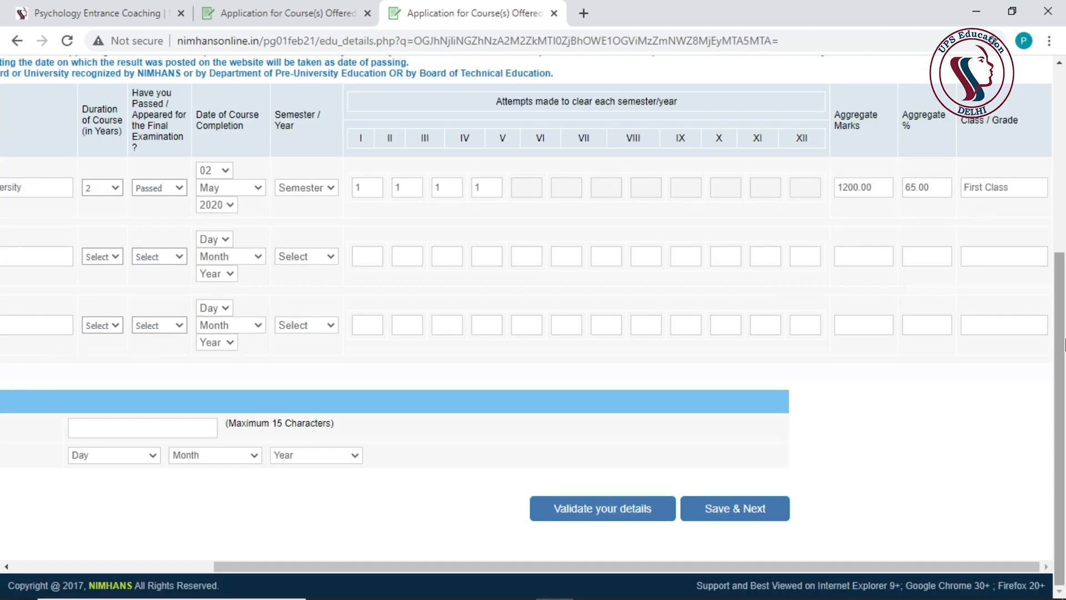
pyautogui.hscroll(-5, 556, 305)
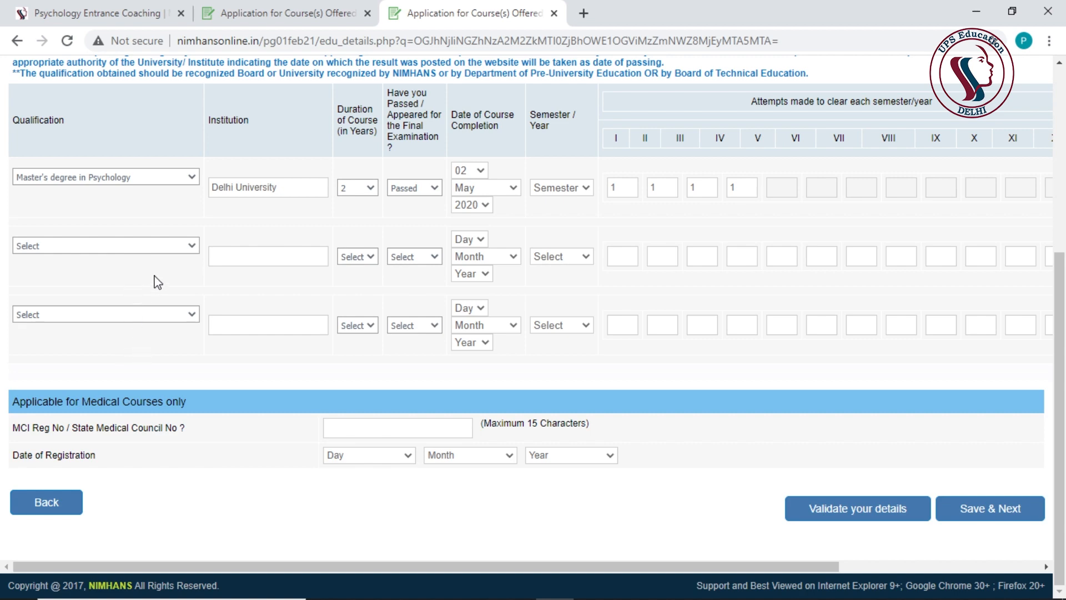
# - Validate the qualification details, dismiss the Verified Successfully alert, and Save & Next
pyautogui.scroll(4, 205, 297)
pyautogui.scroll(-3, 184, 327)
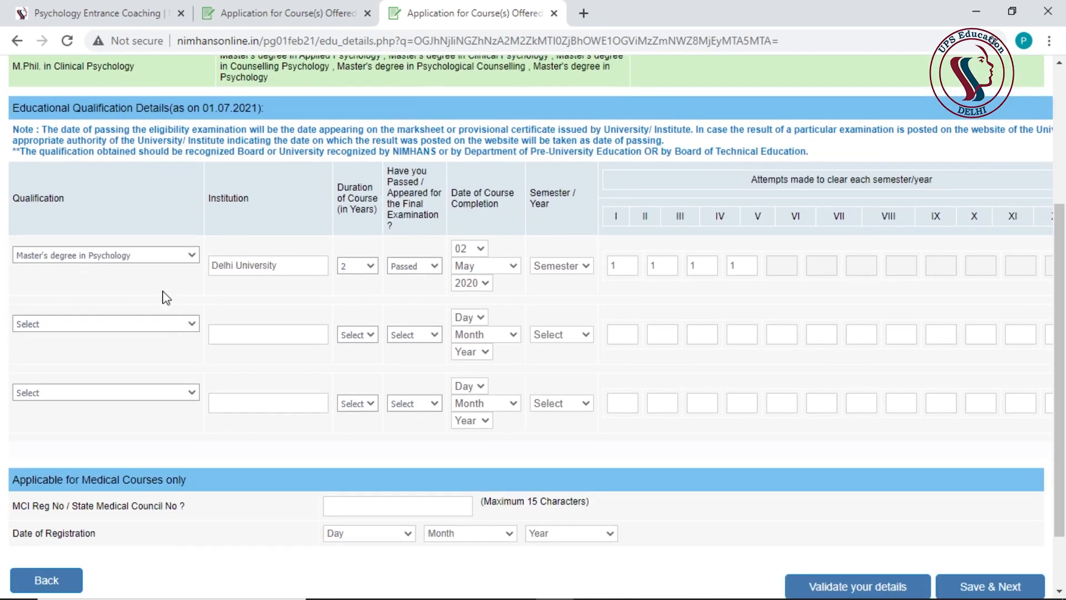
pyautogui.scroll(-2, 110, 269)
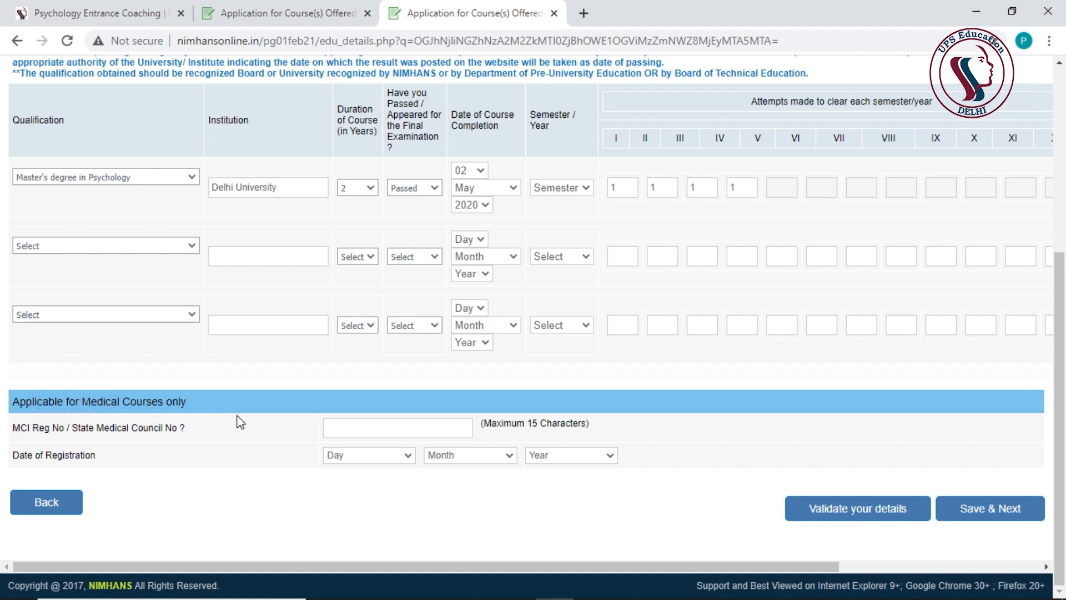
pyautogui.click(846, 524)
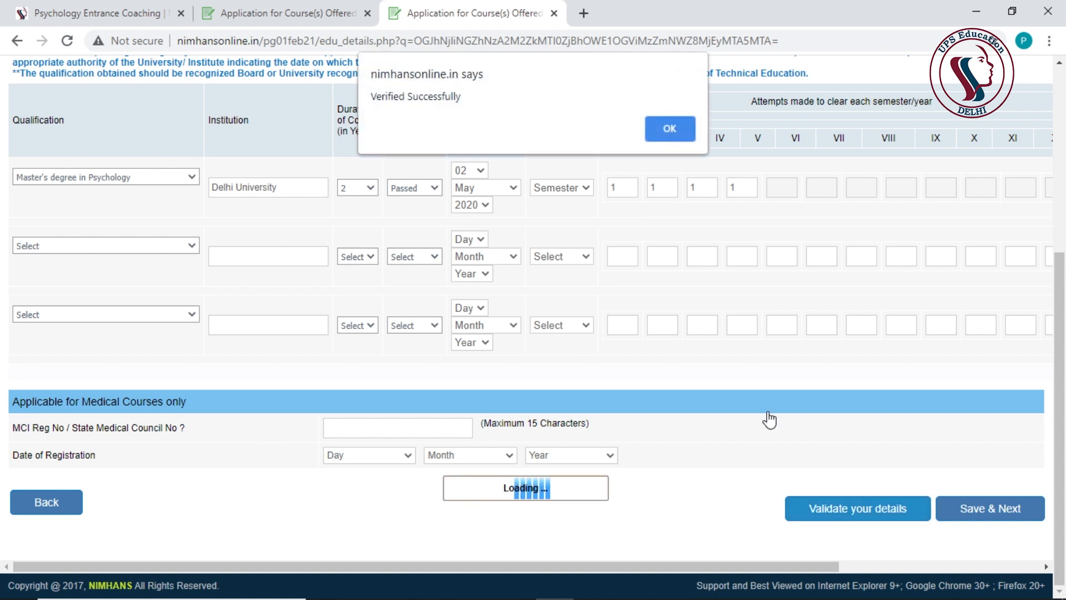
pyautogui.click(670, 131)
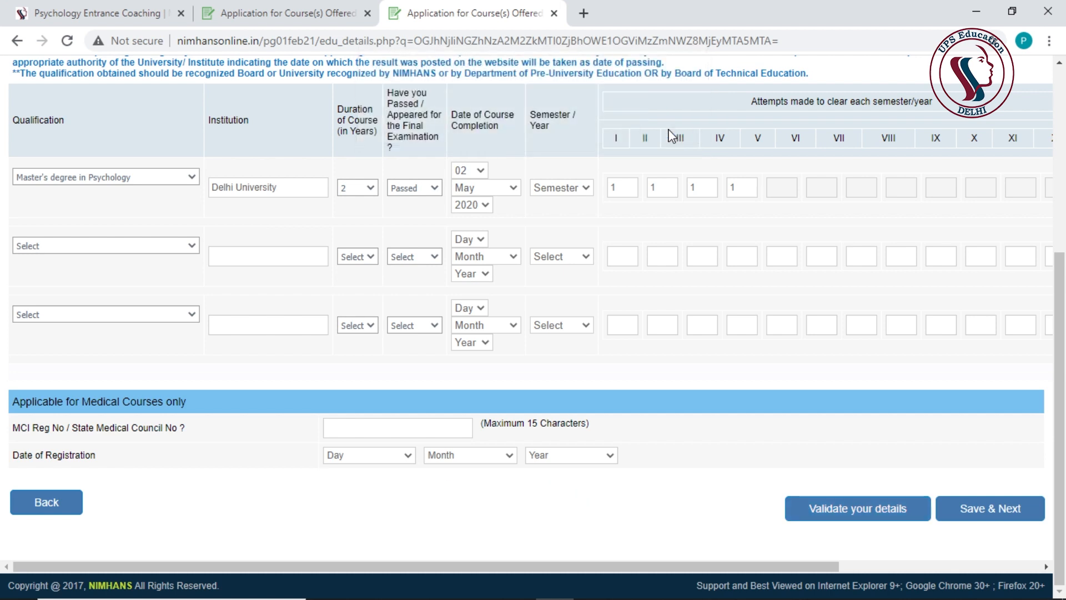
pyautogui.click(997, 511)
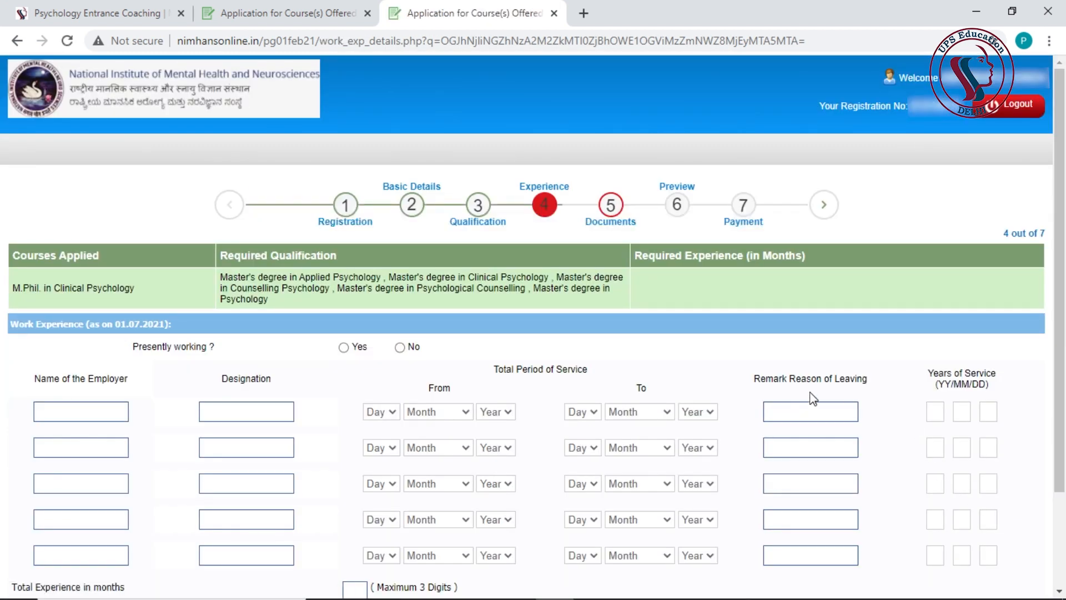
# - Set Presently working to No in the work experience section
pyautogui.scroll(-2, 812, 398)
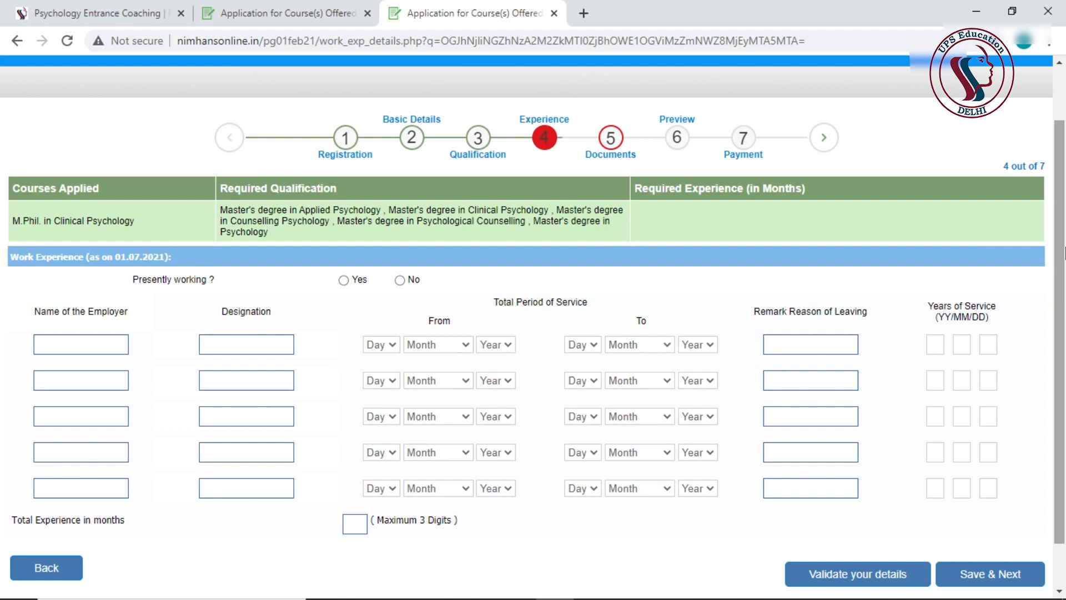
pyautogui.moveTo(1065, 252); pyautogui.dragTo(1065, 254)
pyautogui.scroll(-1, 1065, 287)
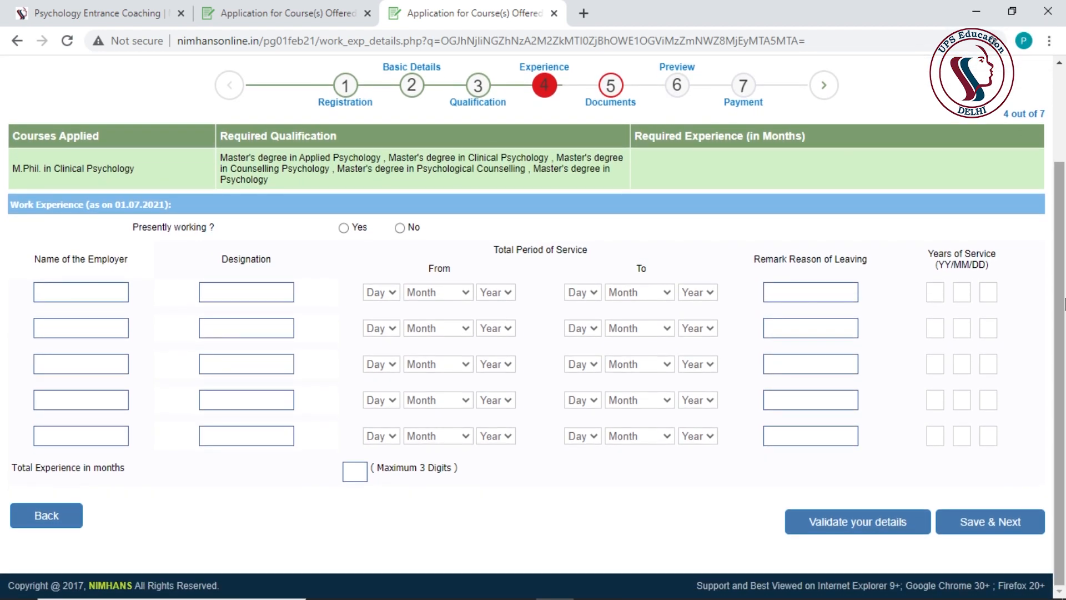
pyautogui.click(400, 228)
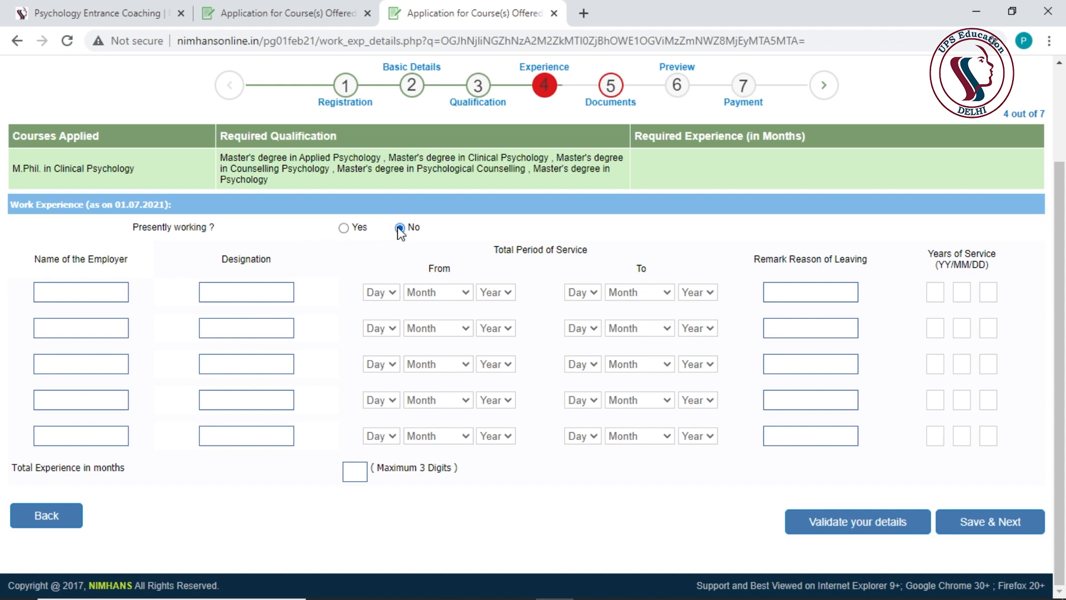
# - Validate the experience details, dismiss the verification alert, and save to the Documents step
pyautogui.click(849, 527)
pyautogui.click(665, 125)
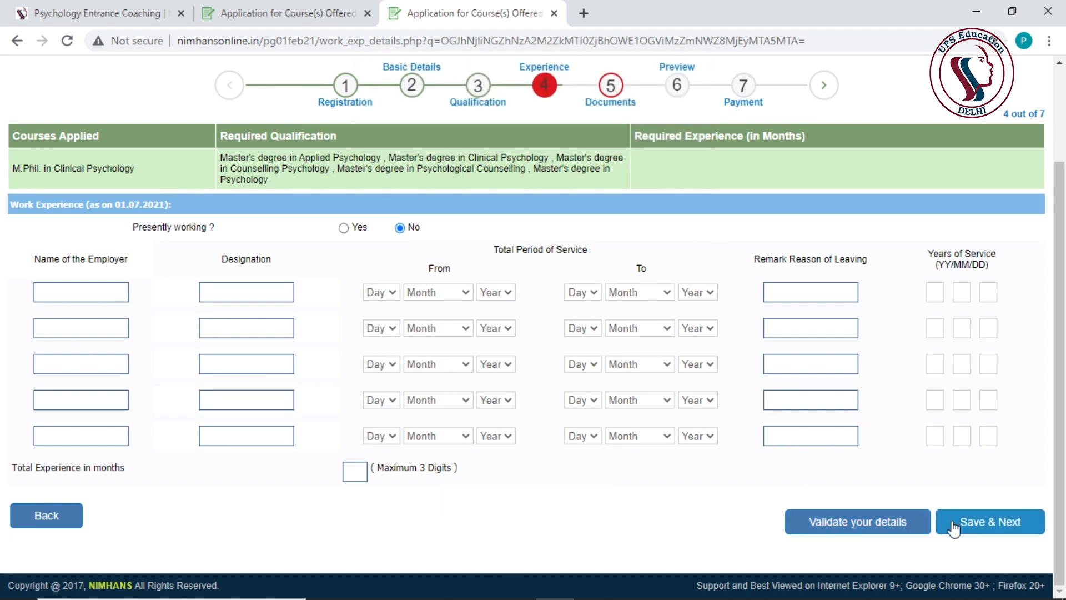
pyautogui.click(998, 528)
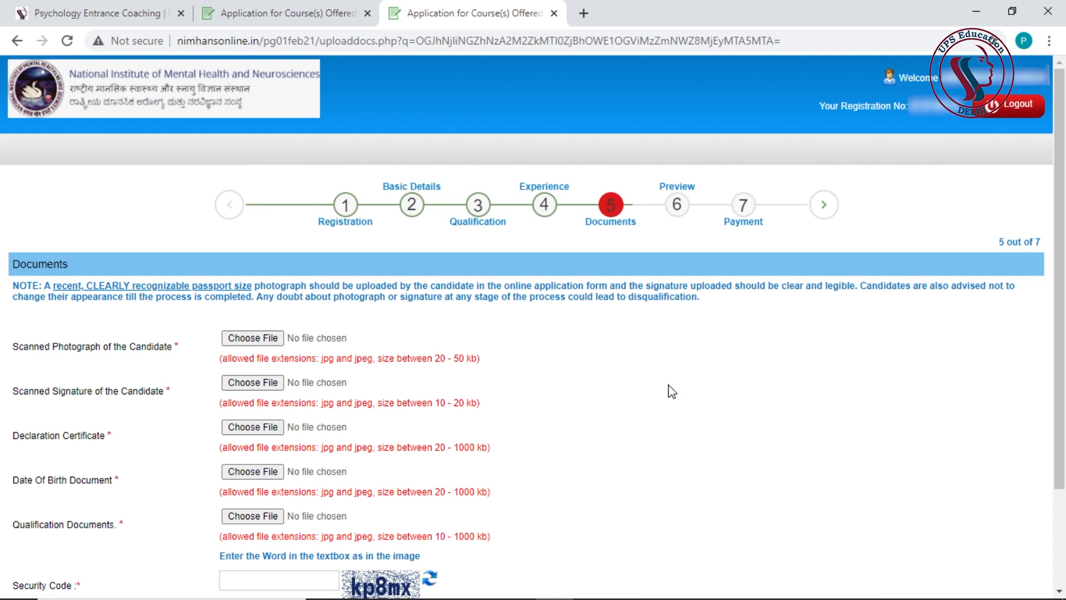
# - Leave the Documents page for the UPS Education homepage in the first browser tab
pyautogui.scroll(-3, 672, 392)
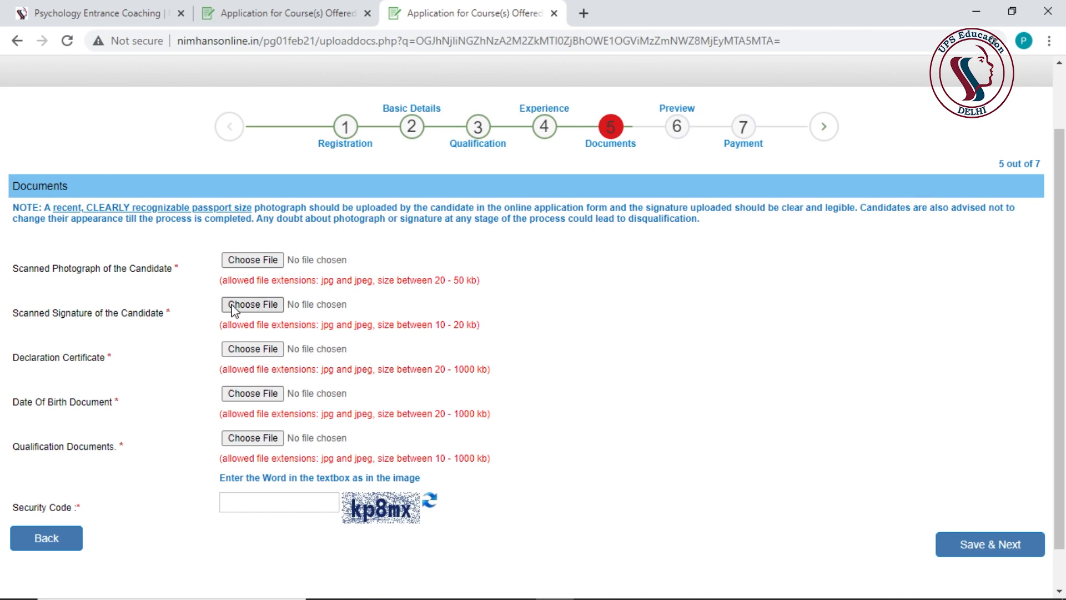
pyautogui.click(118, 6)
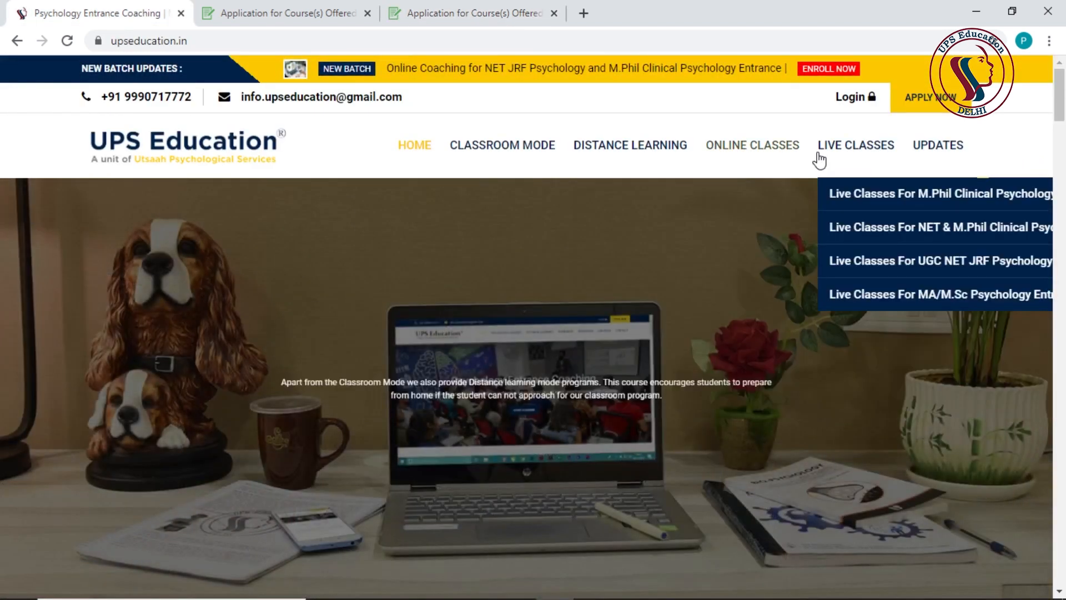
# - Go to UPS Education updates, open the NIMHANS M.Phil admission post and its prospectus link
pyautogui.click(947, 145)
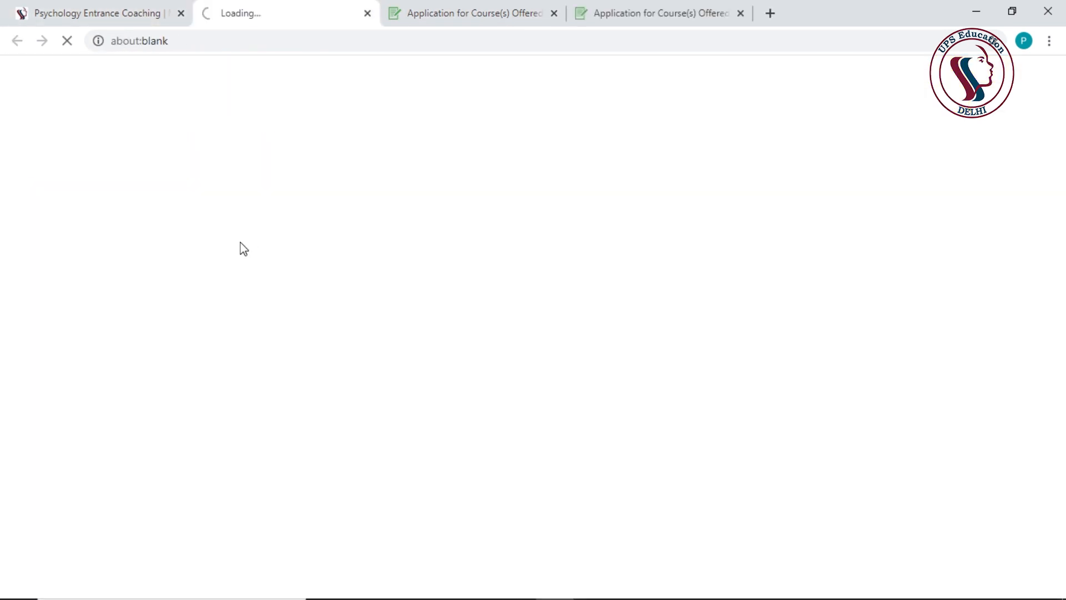
pyautogui.scroll(-7, 230, 352)
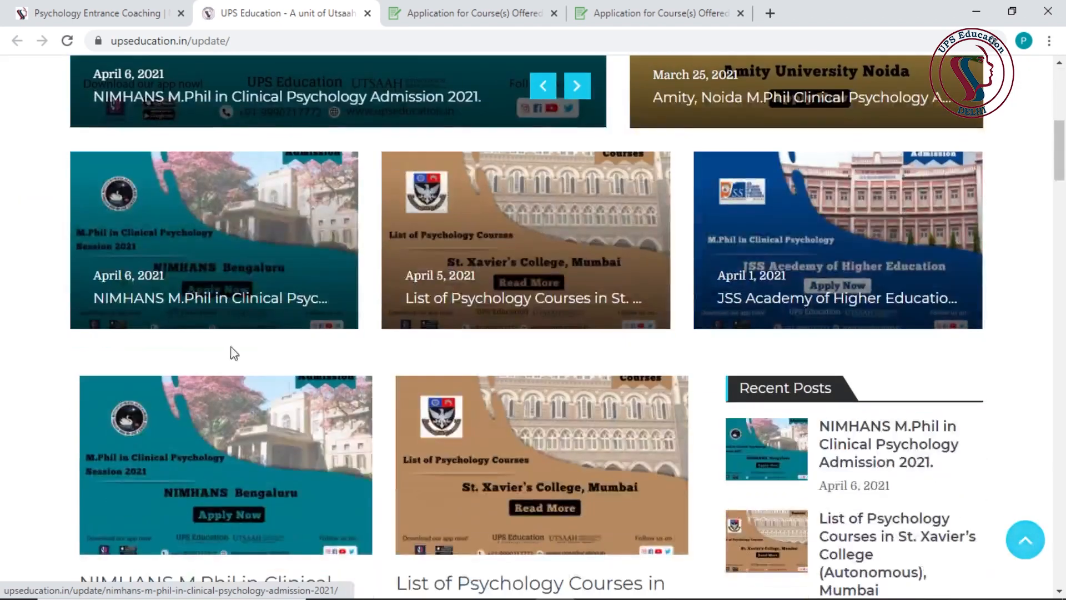
pyautogui.click(195, 438)
pyautogui.scroll(-20, 192, 423)
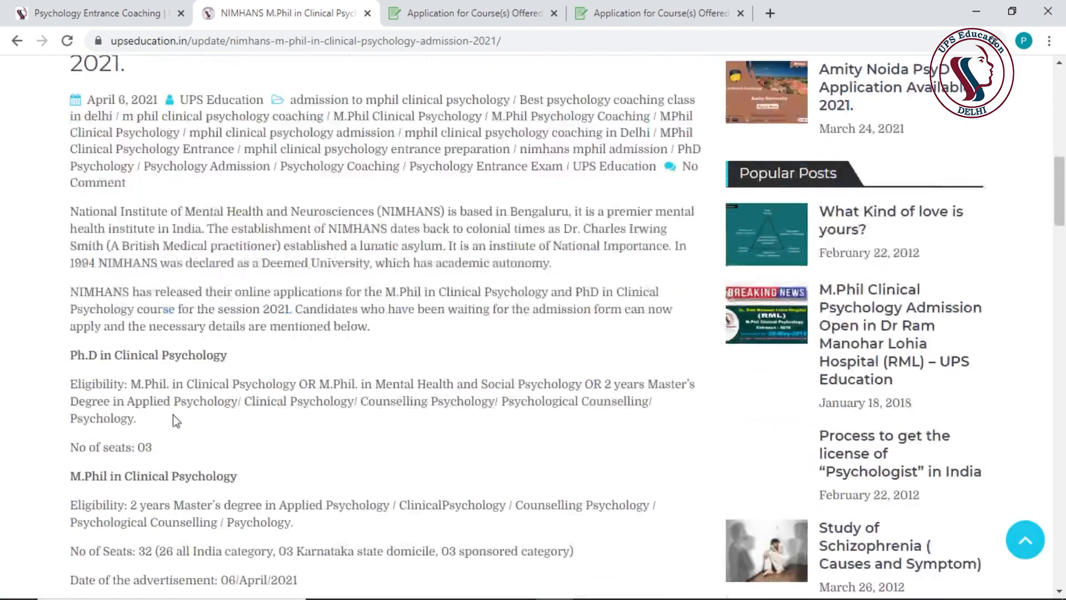
pyautogui.scroll(-4, 143, 407)
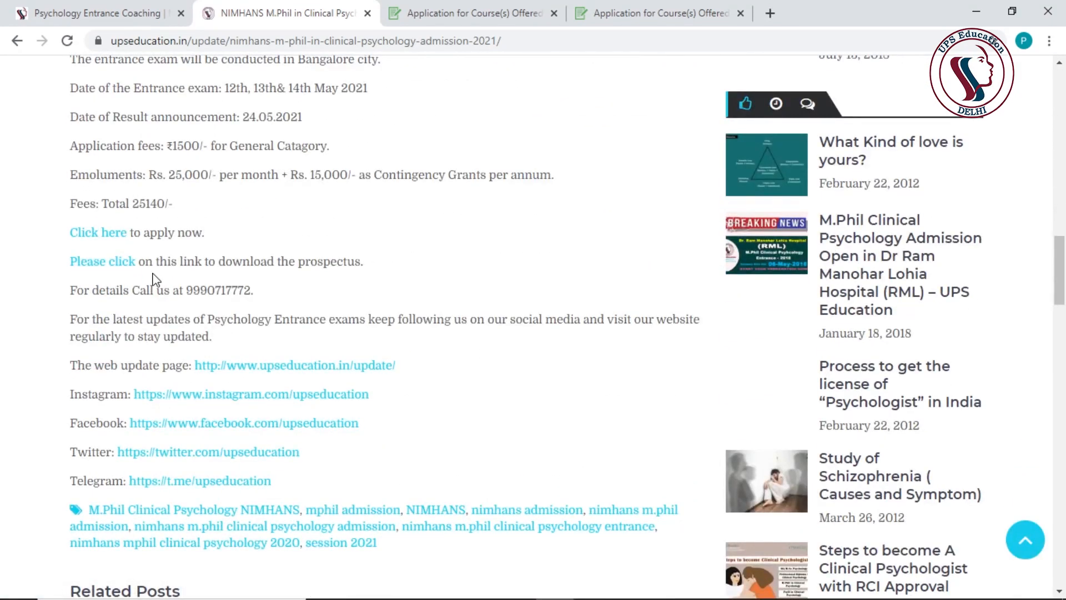
pyautogui.click(92, 261)
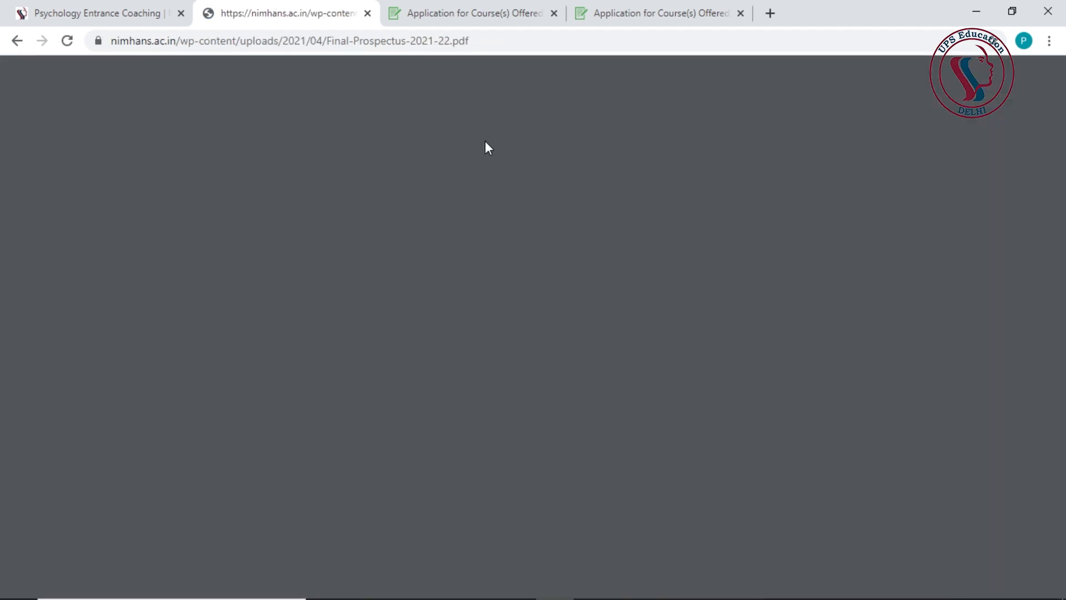
# - Scroll the prospectus contents and highlight the Declaration Certificate Format entry
pyautogui.click(616, 14)
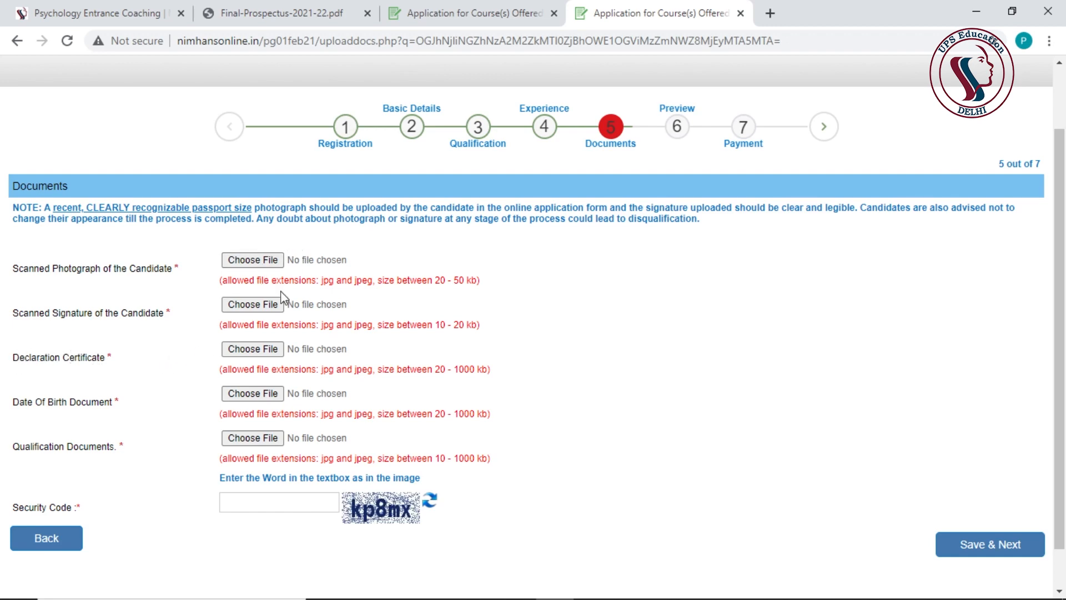
pyautogui.click(268, 10)
pyautogui.scroll(-5, 535, 264)
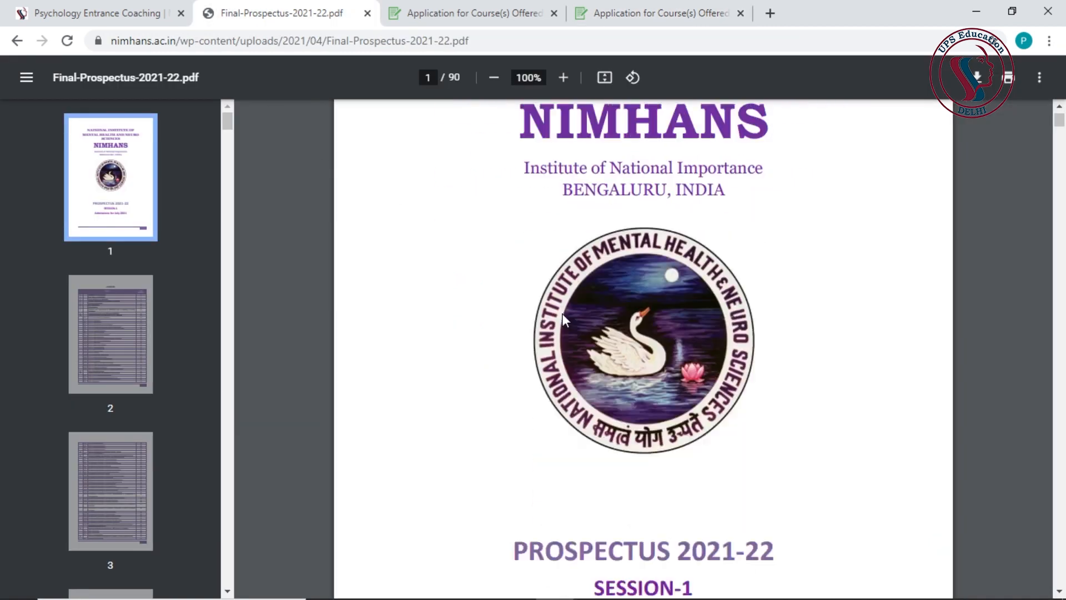
pyautogui.scroll(-10, 539, 324)
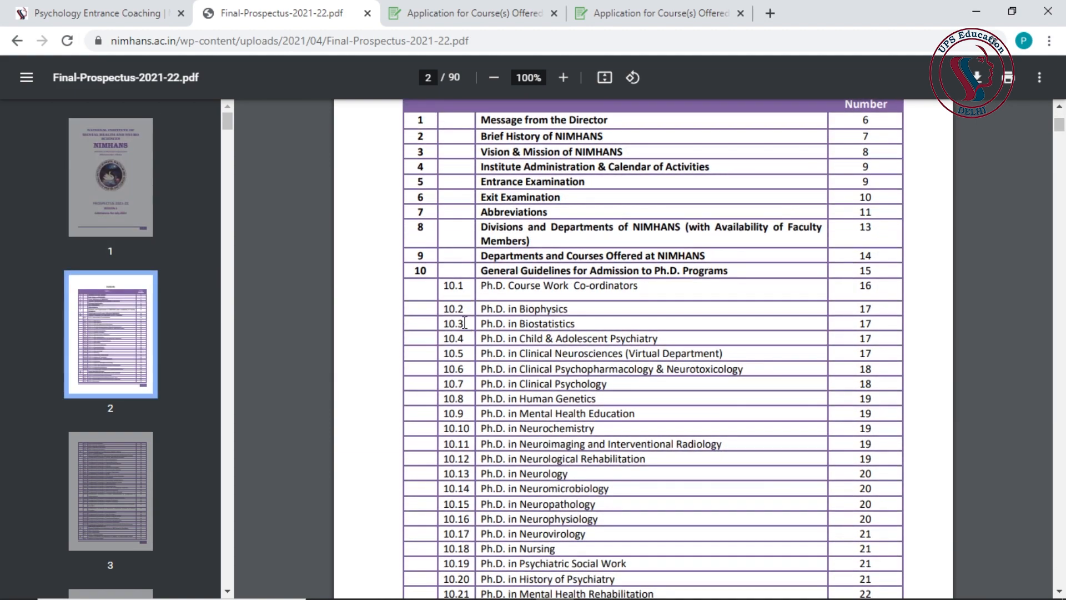
pyautogui.scroll(1, 464, 324)
pyautogui.scroll(-20, 472, 334)
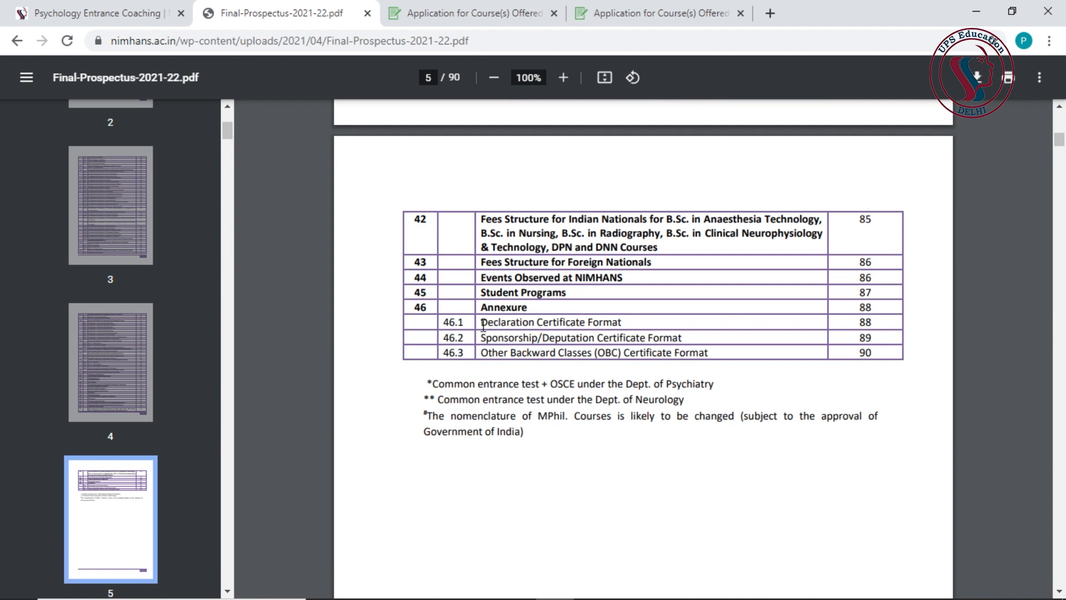
pyautogui.moveTo(482, 324); pyautogui.dragTo(626, 326)
pyautogui.click(626, 325)
# - On contents page 5, select page number 88 beside Declaration Certificate Format
pyautogui.click(650, 12)
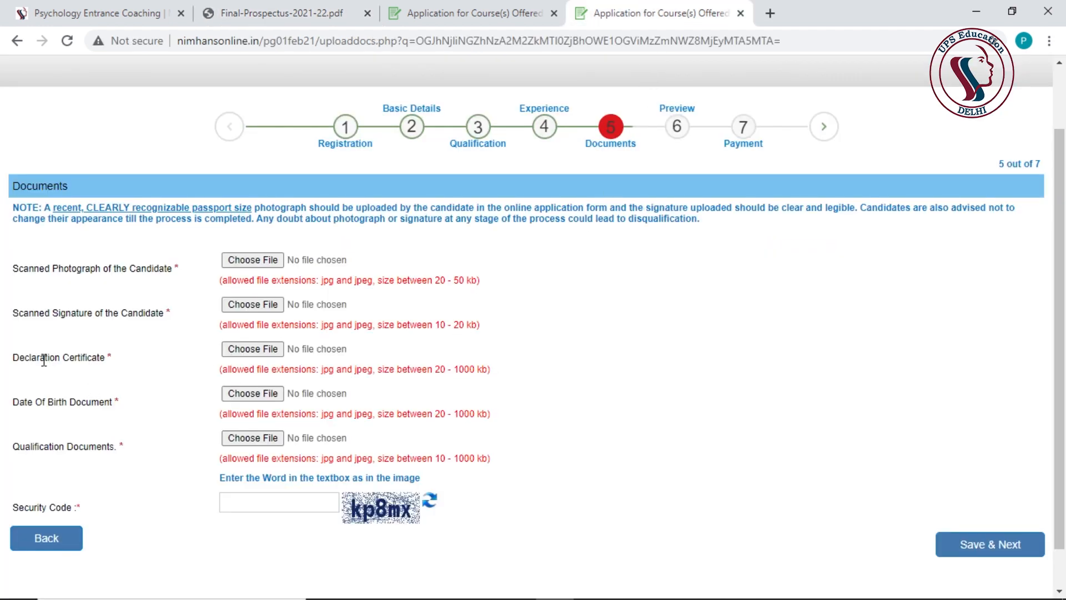
pyautogui.click(236, 12)
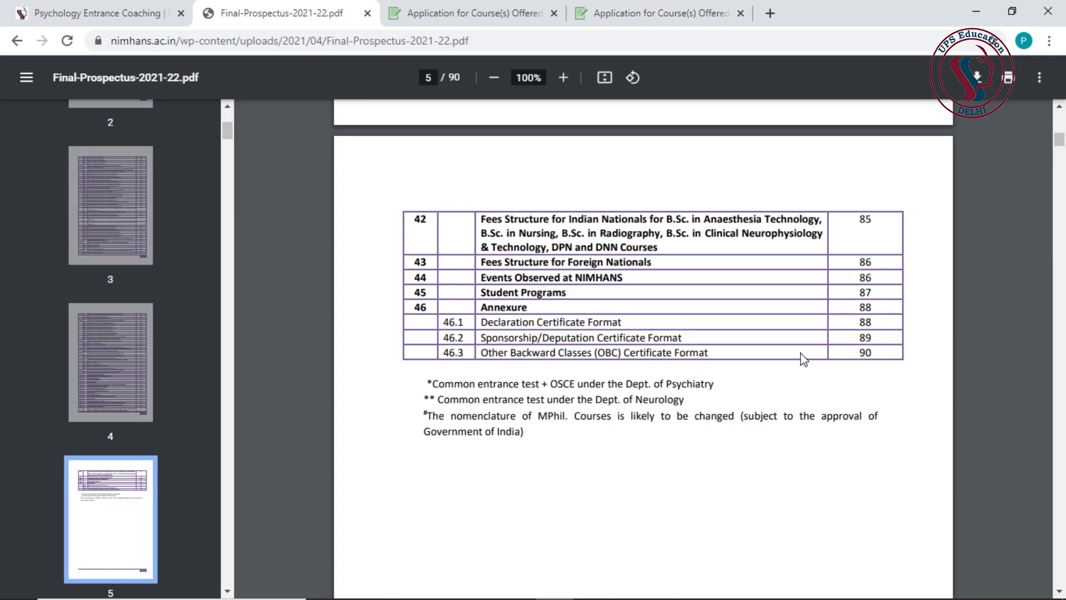
pyautogui.doubleClick(868, 322)
pyautogui.scroll(-2, 727, 333)
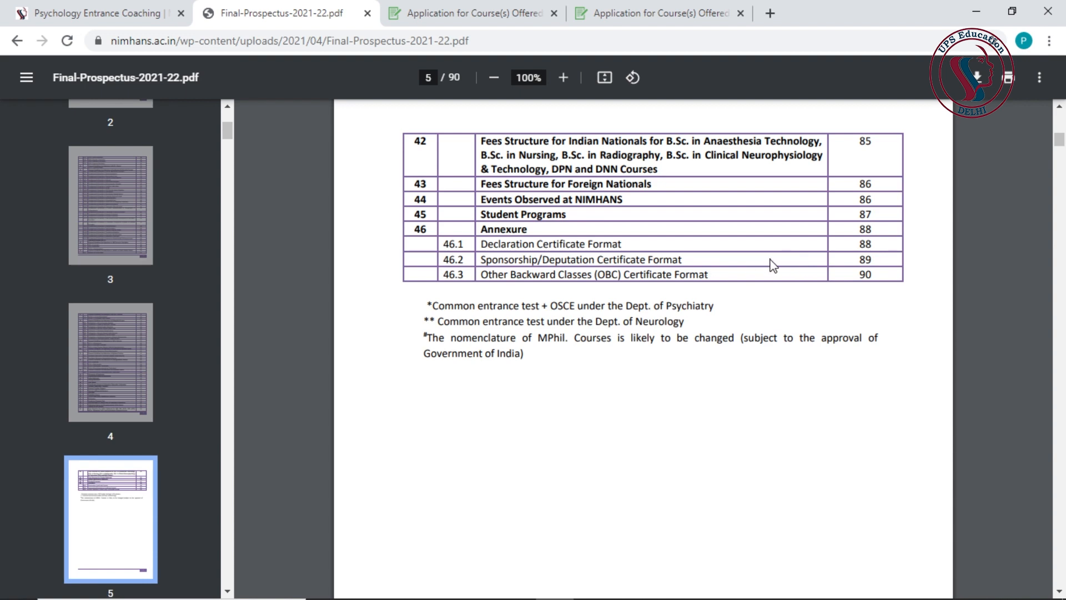
pyautogui.scroll(-2, 611, 376)
pyautogui.scroll(3, 668, 353)
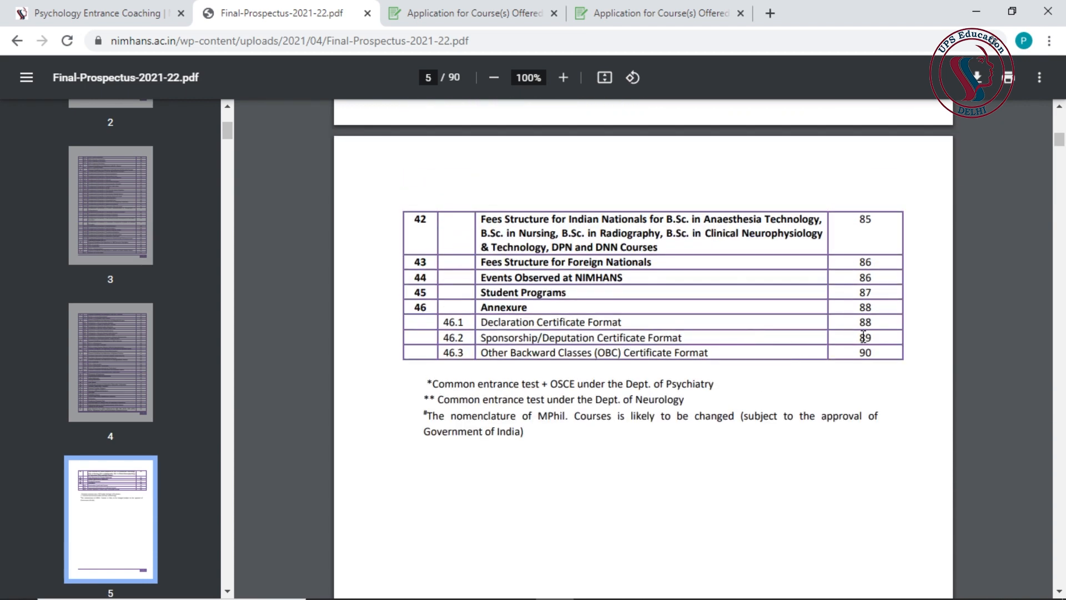
# - Jump to the page 88 Declaration Certificate Format annexure, read it, and return to the application tab
pyautogui.click(852, 321)
pyautogui.scroll(1, 646, 263)
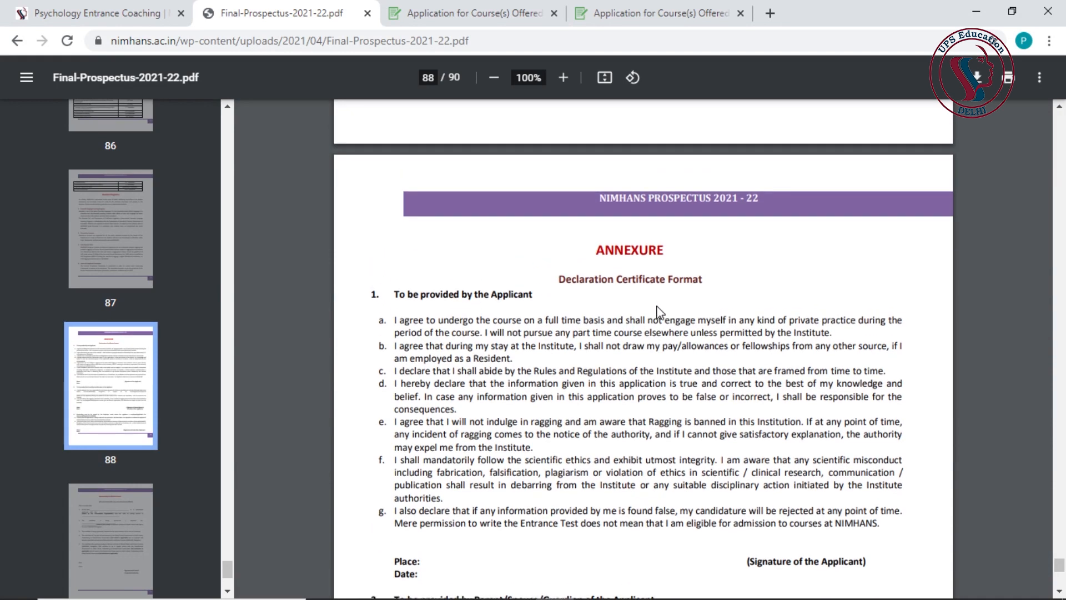
pyautogui.scroll(-2, 665, 300)
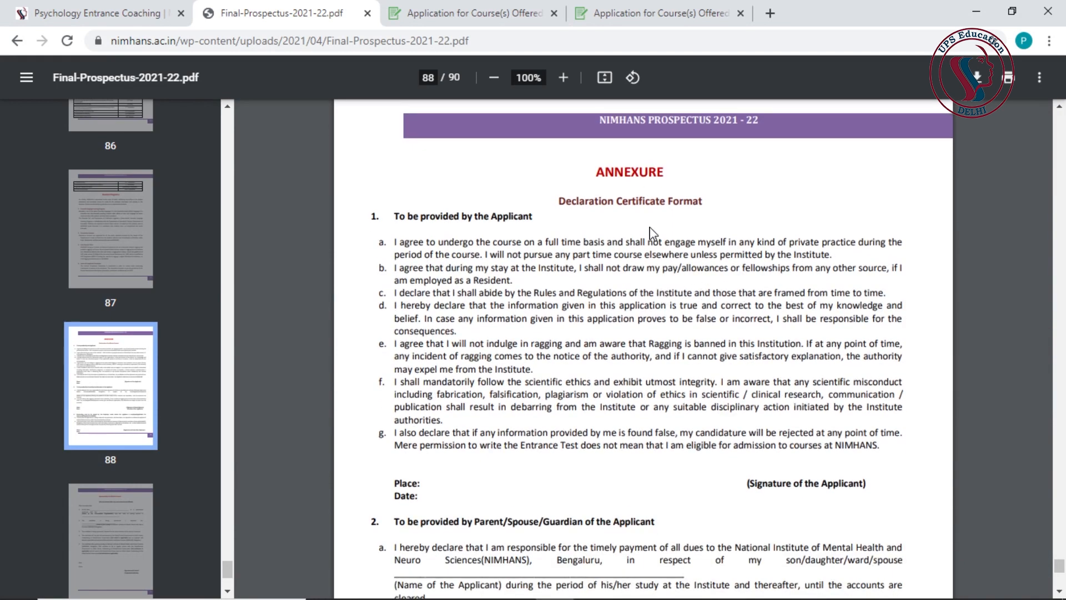
pyautogui.scroll(-5, 789, 261)
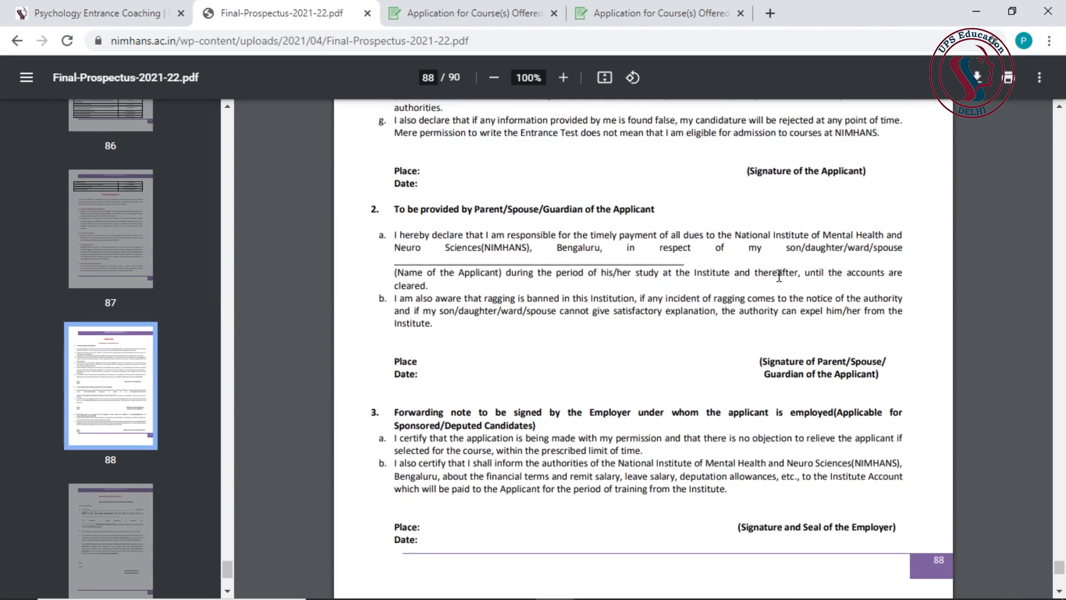
pyautogui.scroll(1, 782, 291)
pyautogui.scroll(3, 784, 292)
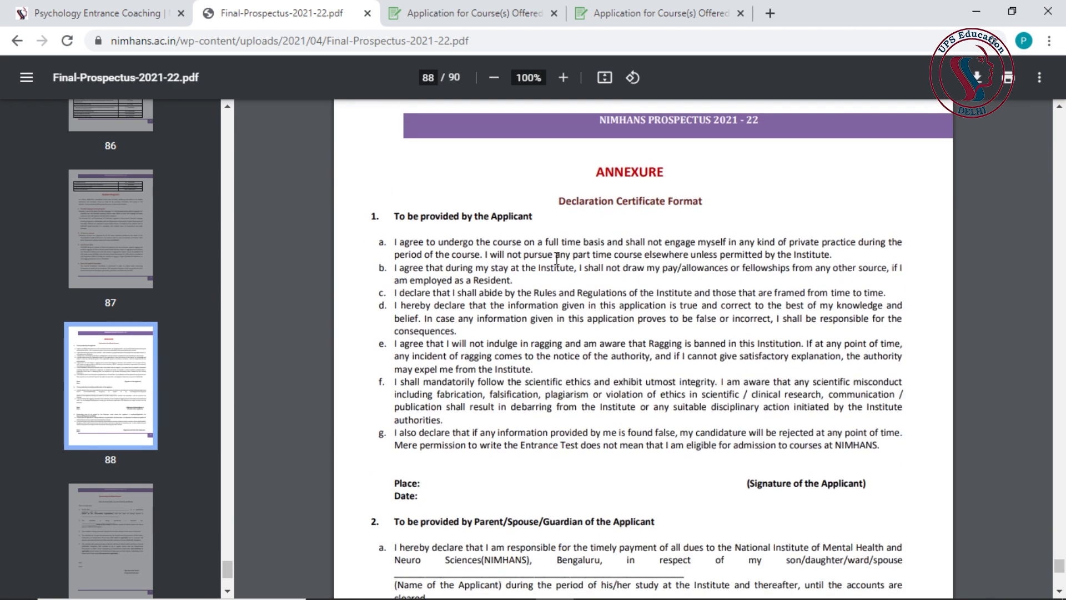
pyautogui.scroll(-4, 489, 236)
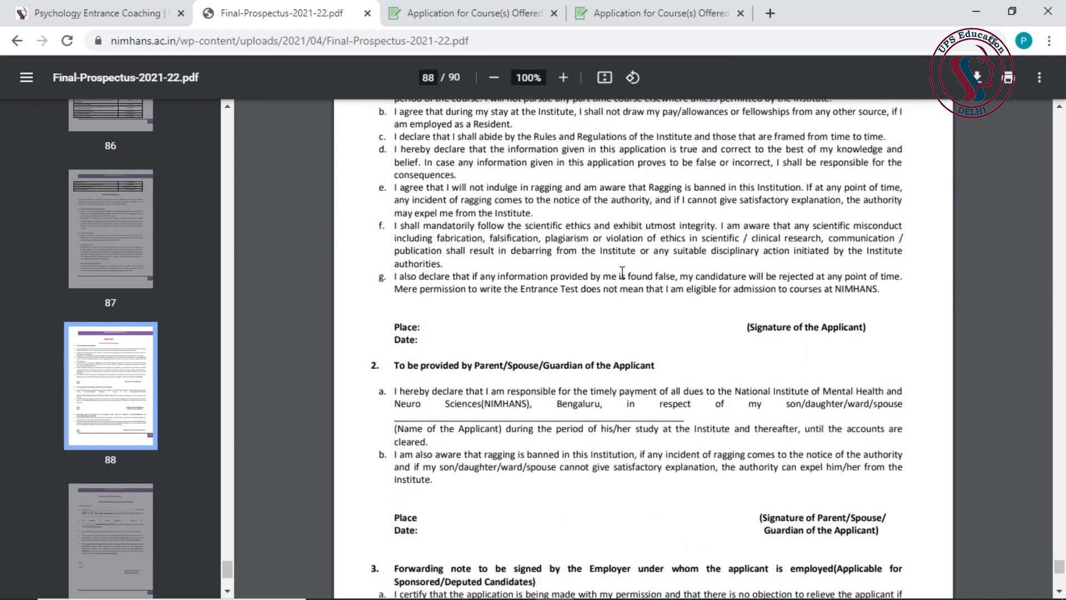
pyautogui.scroll(1, 628, 410)
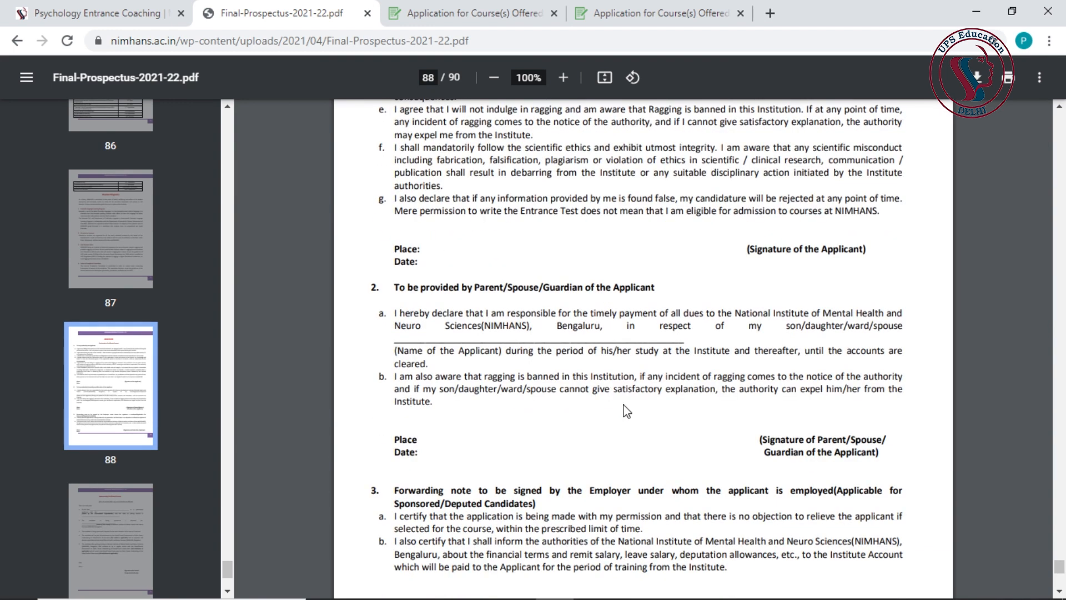
pyautogui.scroll(3, 636, 401)
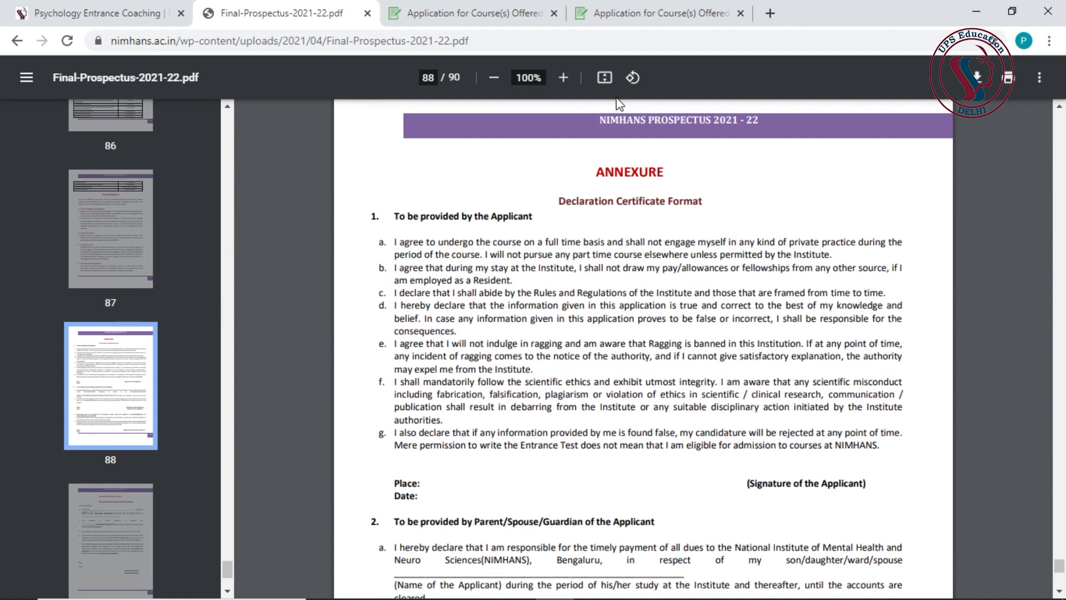
pyautogui.click(630, 15)
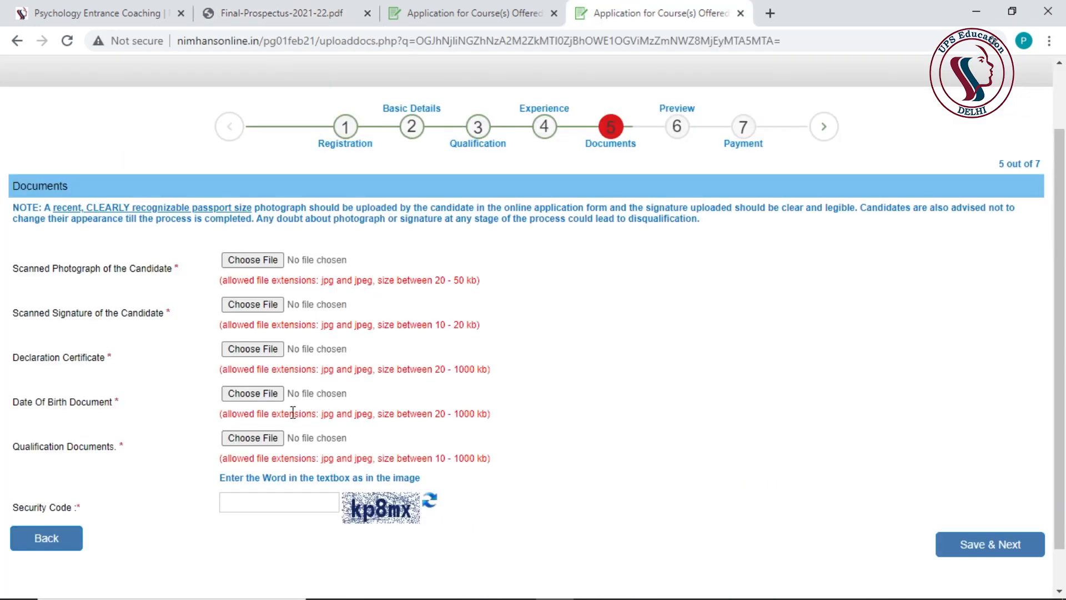
# - Scroll the Documents page to the Scanned Photograph of the Candidate upload field
pyautogui.scroll(-1, 293, 409)
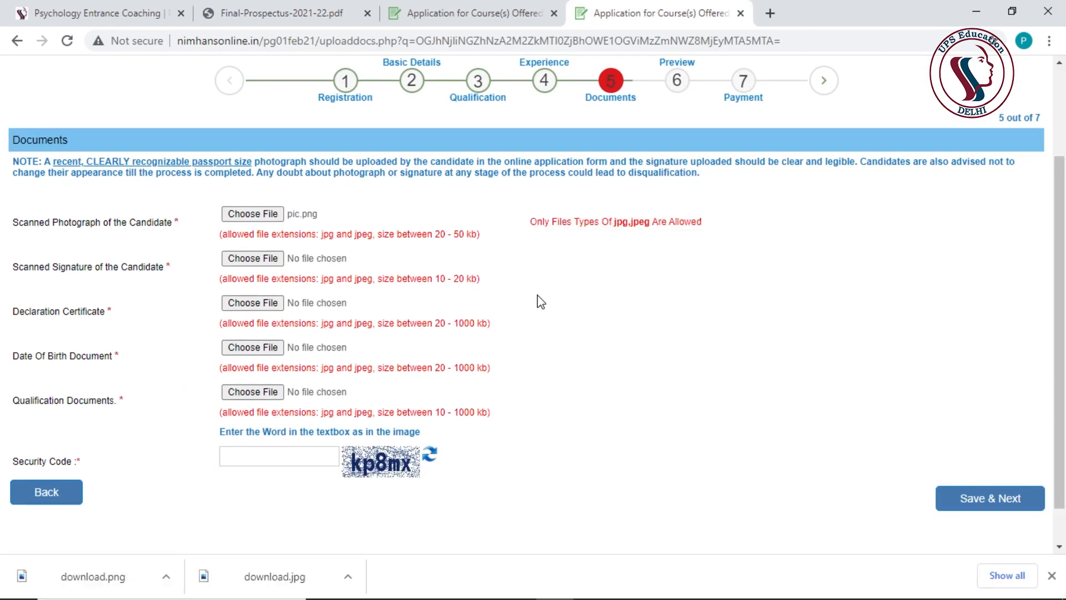
pyautogui.scroll(2, 622, 381)
pyautogui.scroll(-1, 623, 381)
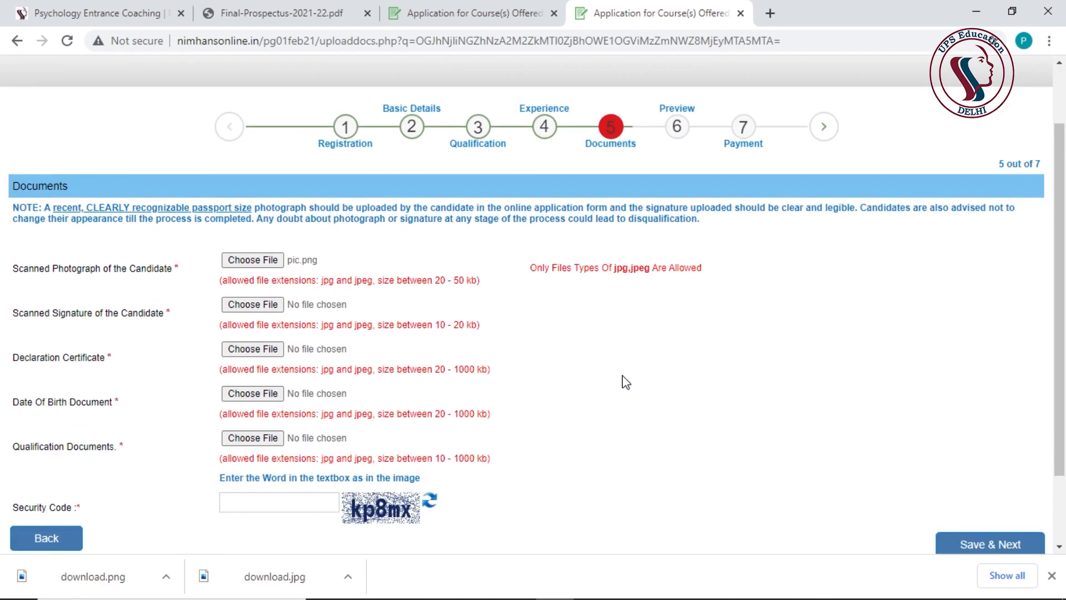
pyautogui.scroll(-1, 626, 382)
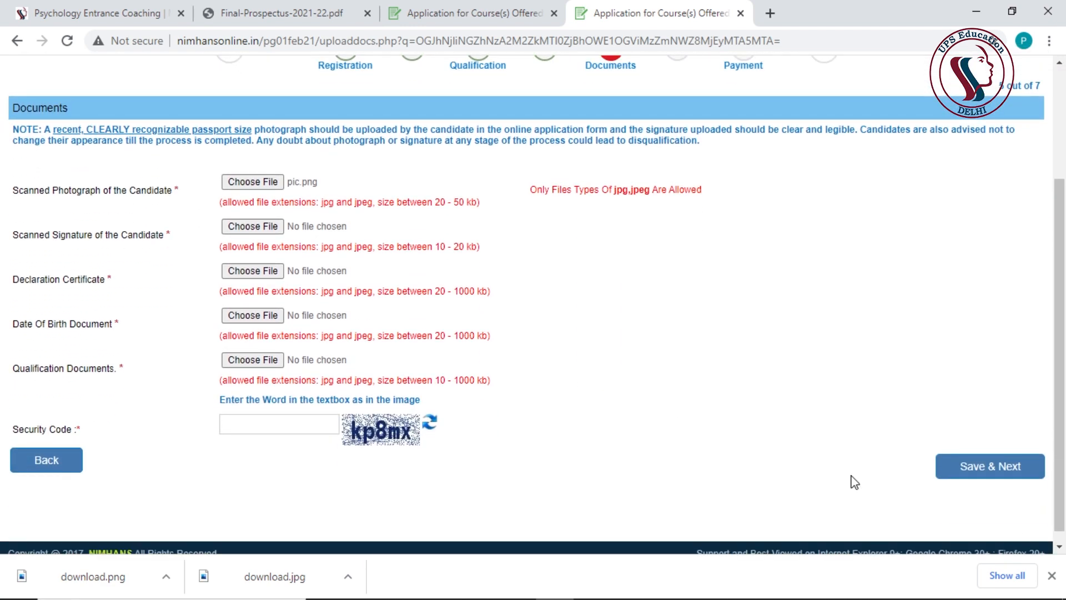
pyautogui.scroll(1, 991, 488)
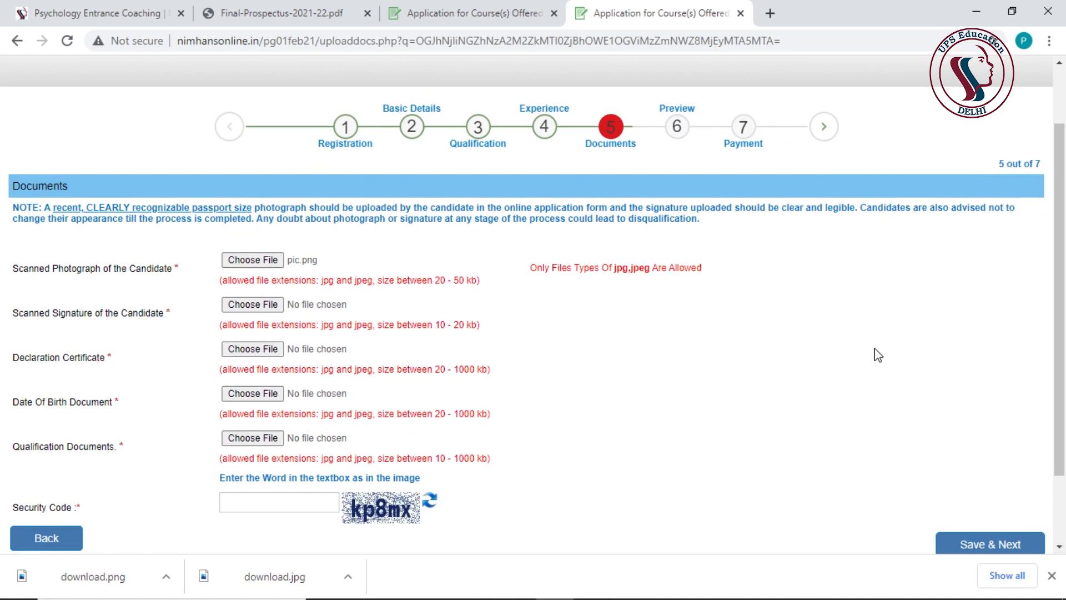